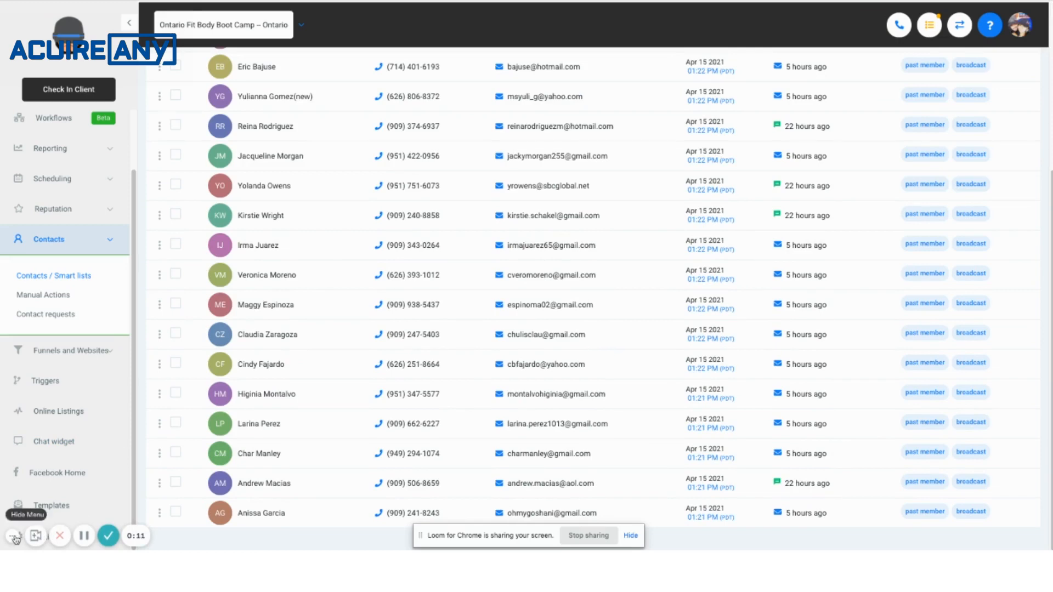
Delete the location's existing Facebook connection in the integration settings.
click(55, 542)
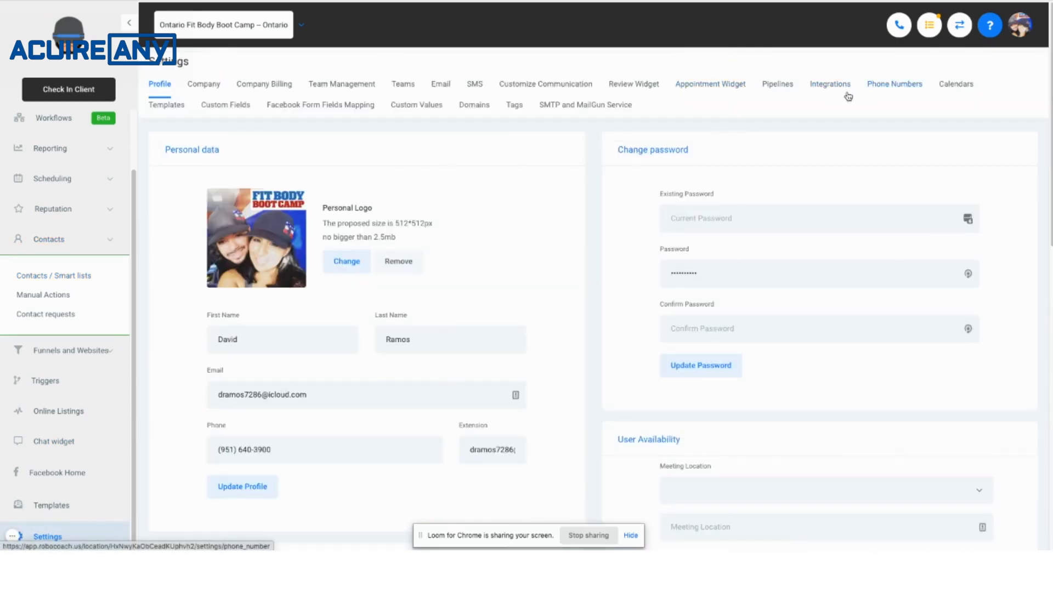
click(830, 86)
scroll(757, 178, down, 3)
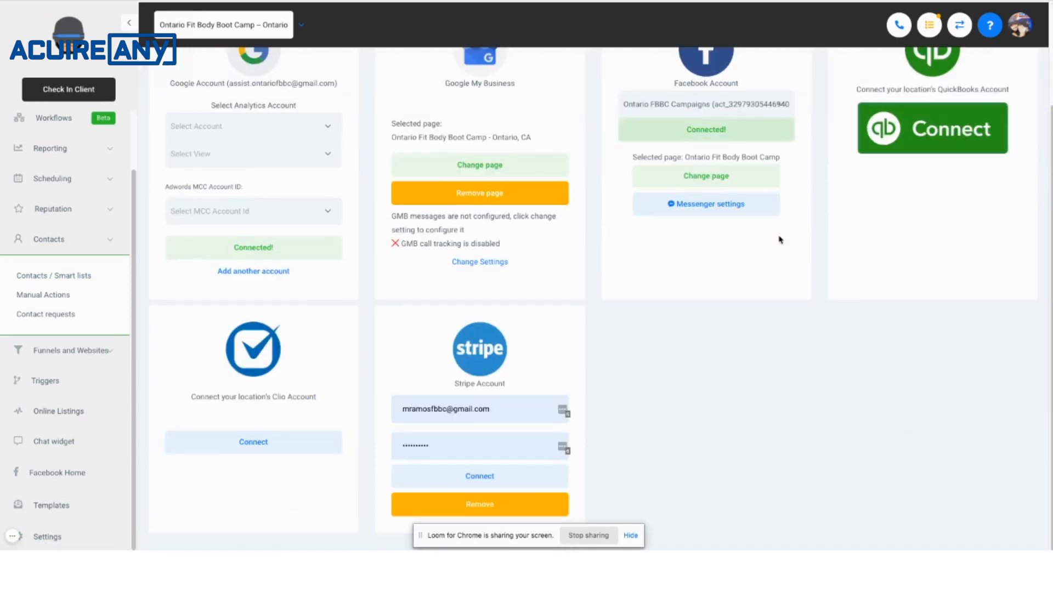
scroll(779, 239, up, 3)
click(705, 258)
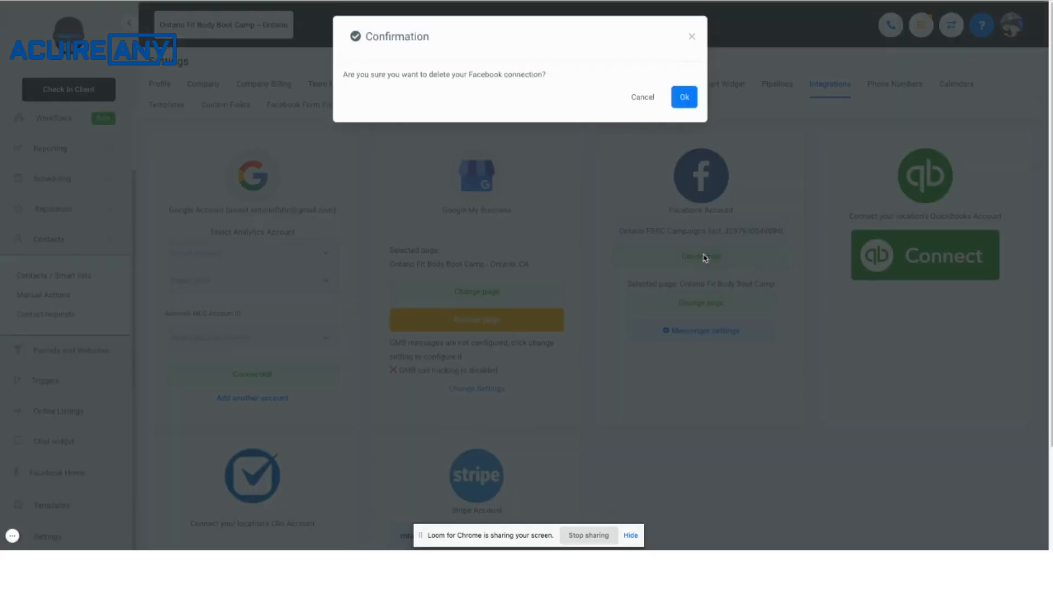
click(684, 100)
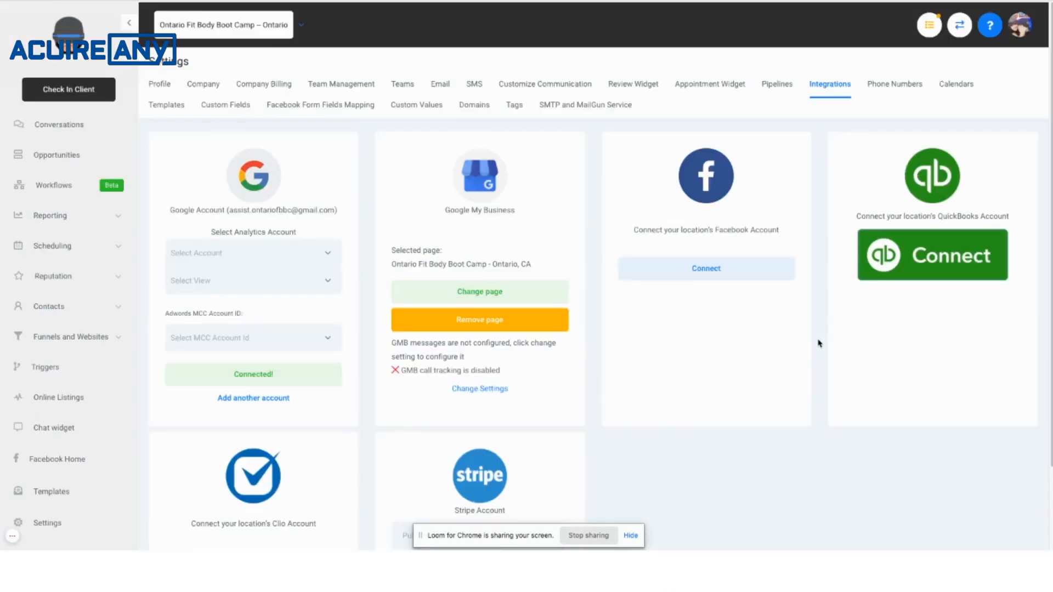
Reconnect the location's Facebook account with the current profile and open Business Integrations Settings in a new browser tab.
click(711, 277)
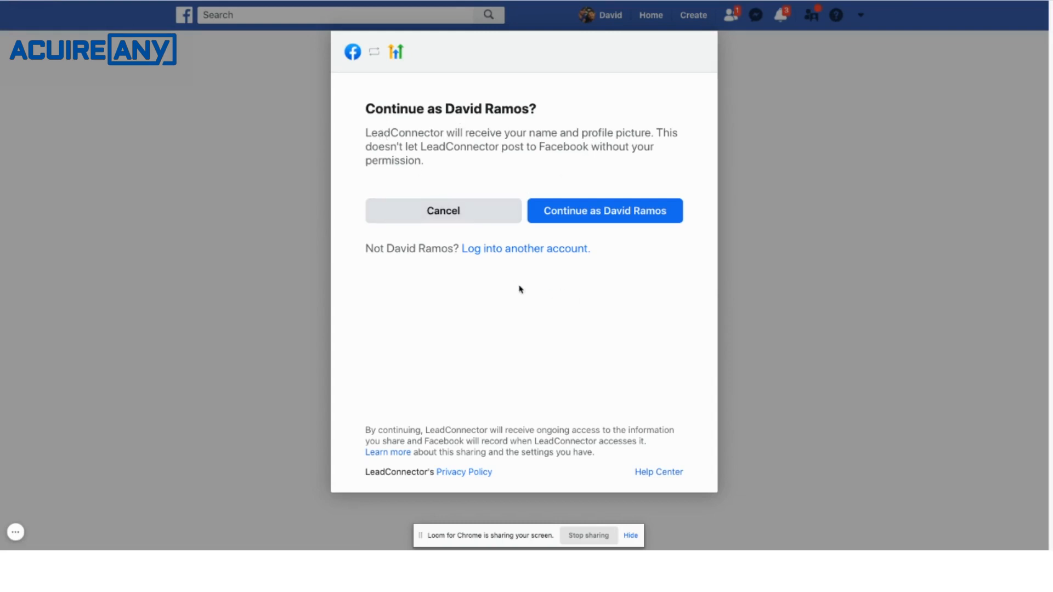
click(628, 216)
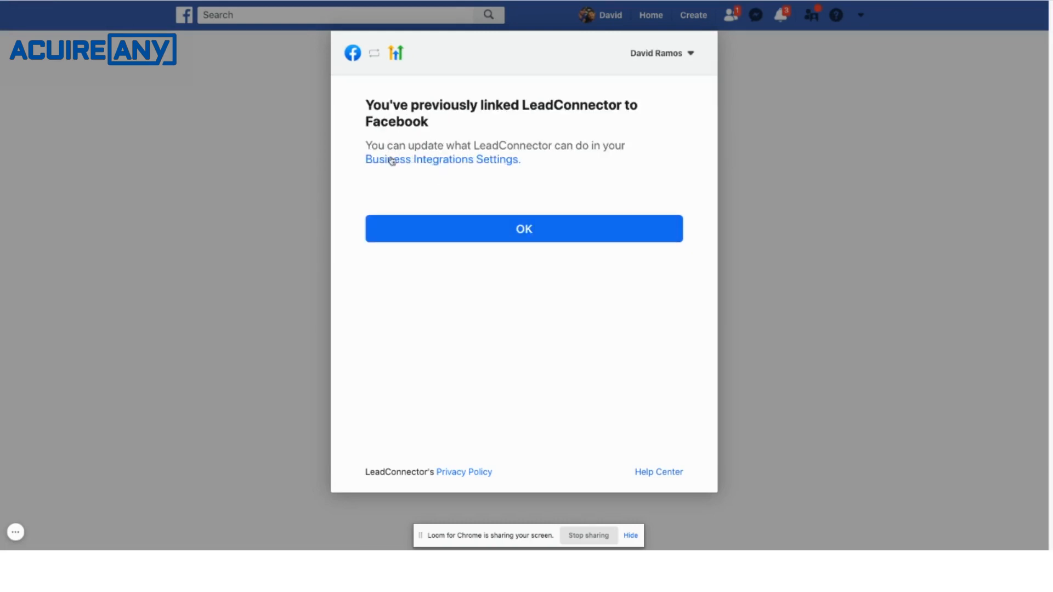
right_click(428, 166)
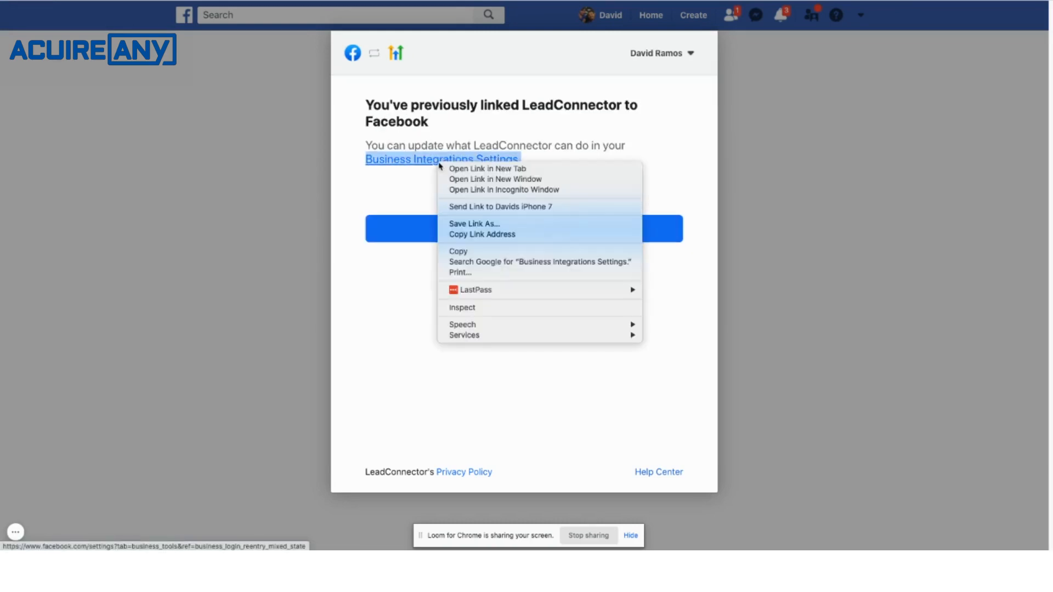
click(591, 170)
click(545, 229)
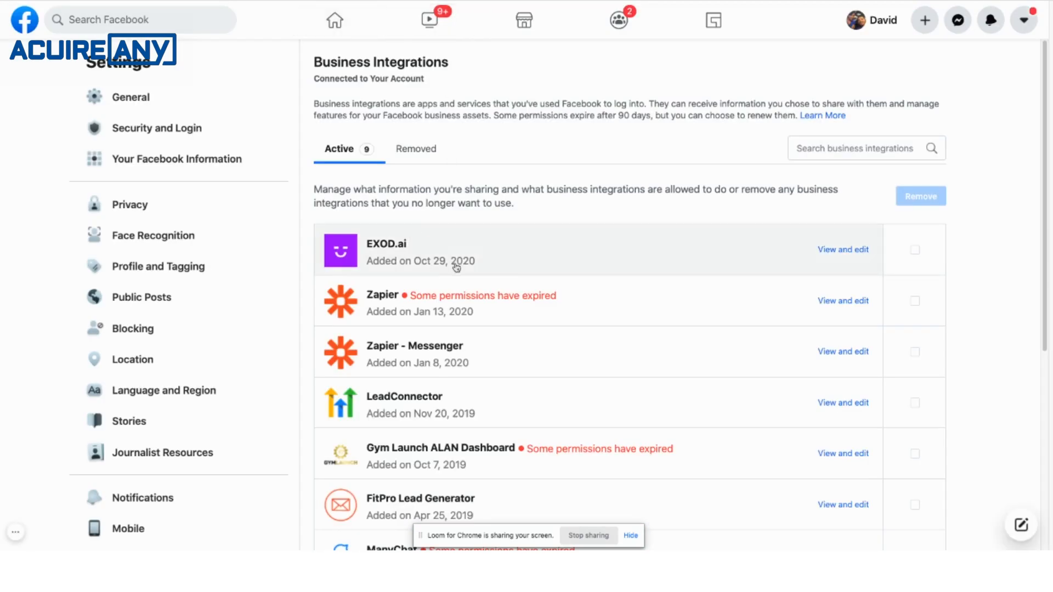
Open LeadConnector's permissions and examine all Pages allowed for managing and accessing Page conversations in Messenger.
scroll(559, 307, down, 2)
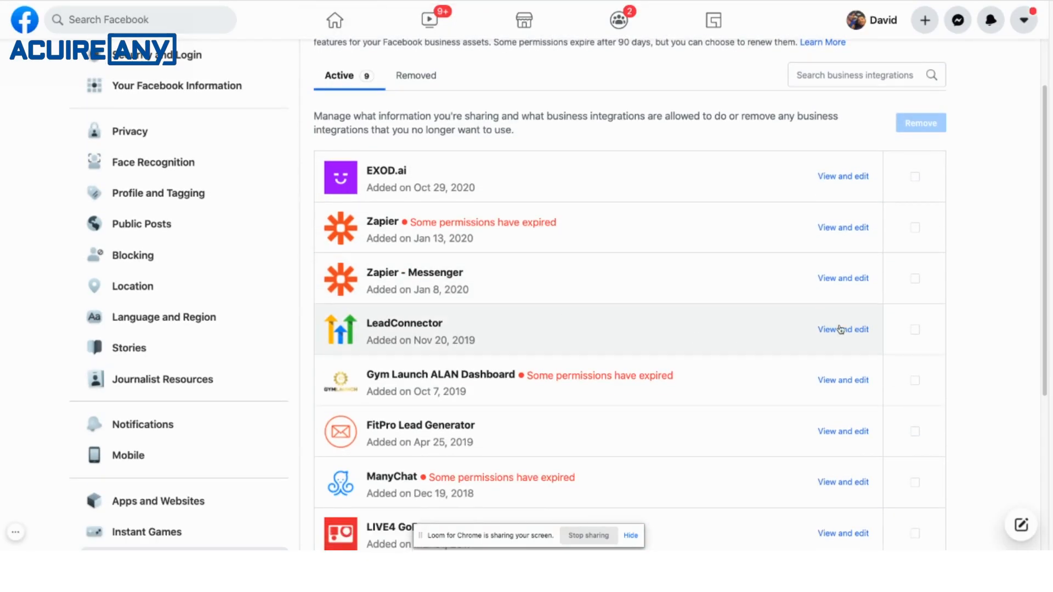
click(840, 329)
scroll(554, 280, down, 1)
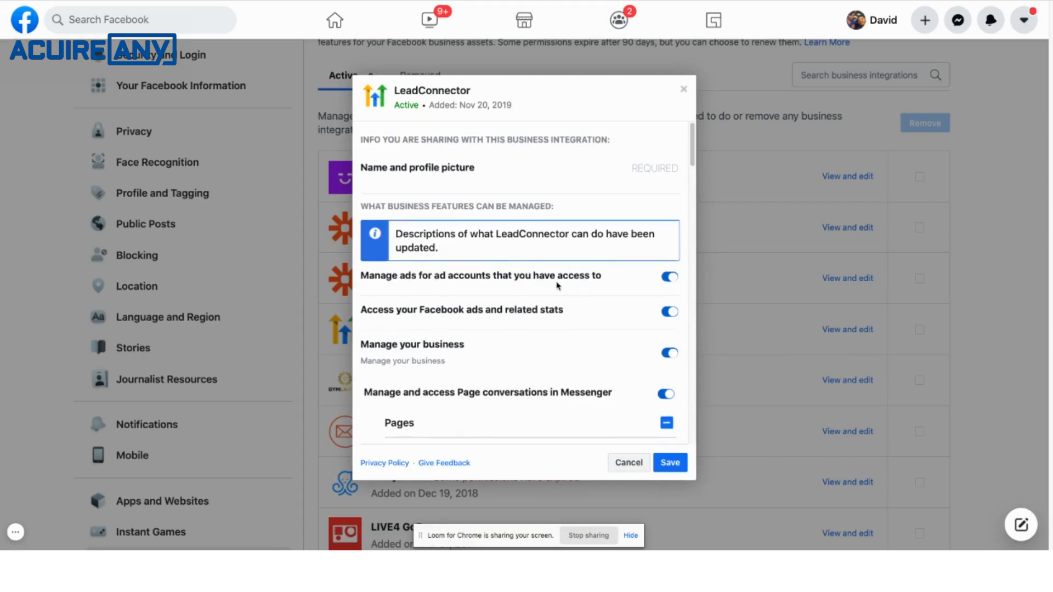
scroll(561, 281, down, 3)
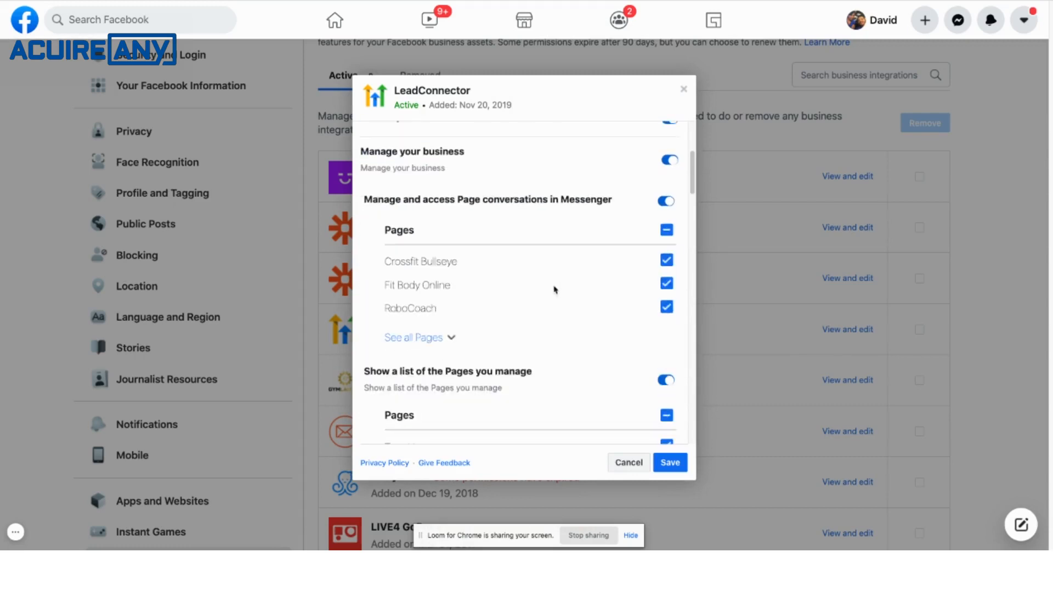
click(449, 339)
scroll(556, 325, down, 1)
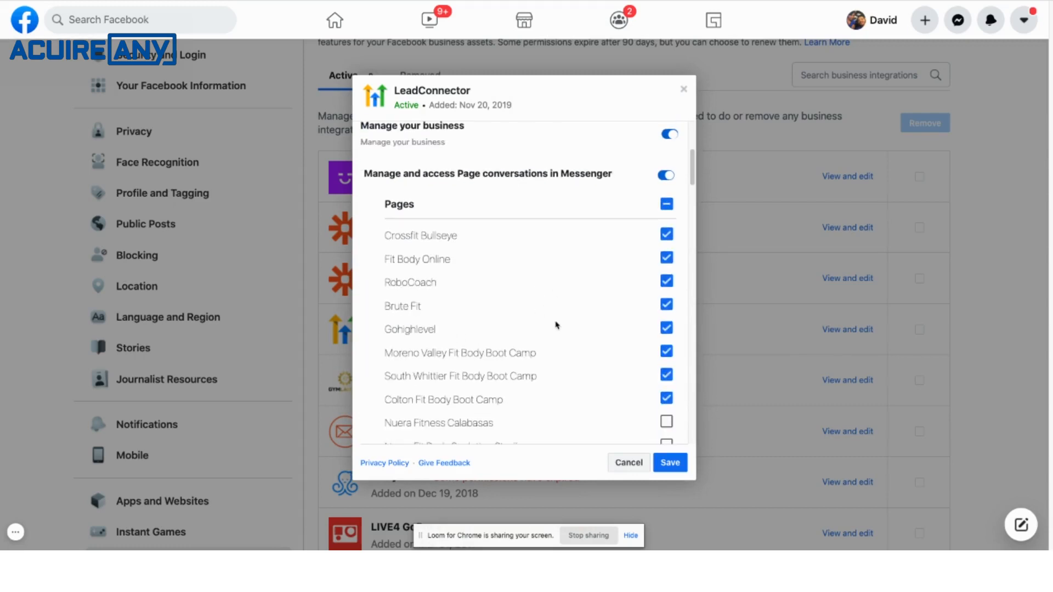
scroll(509, 286, up, 1)
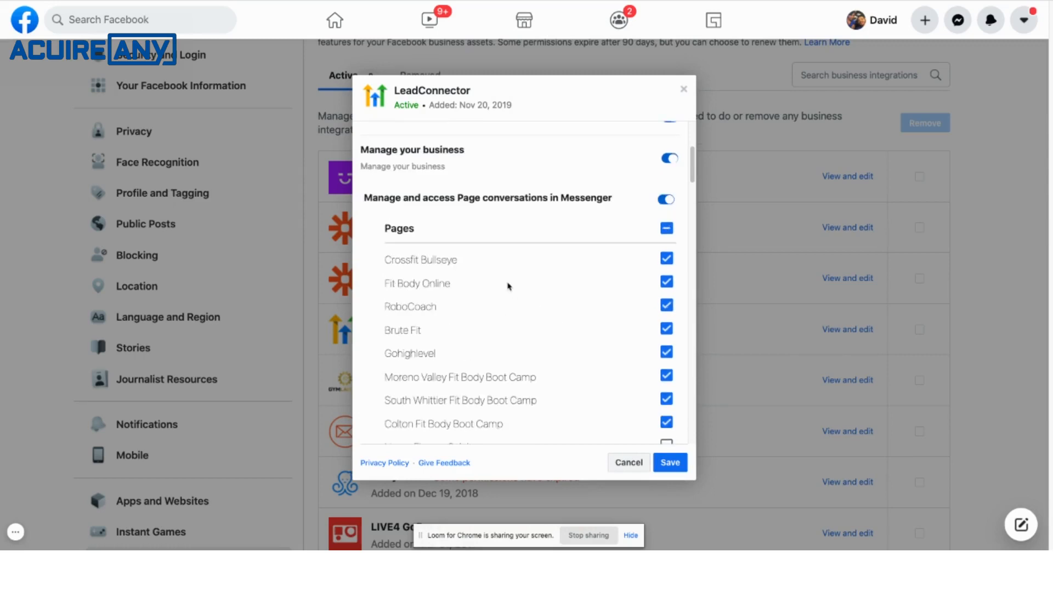
scroll(470, 283, down, 1)
scroll(479, 299, down, 2)
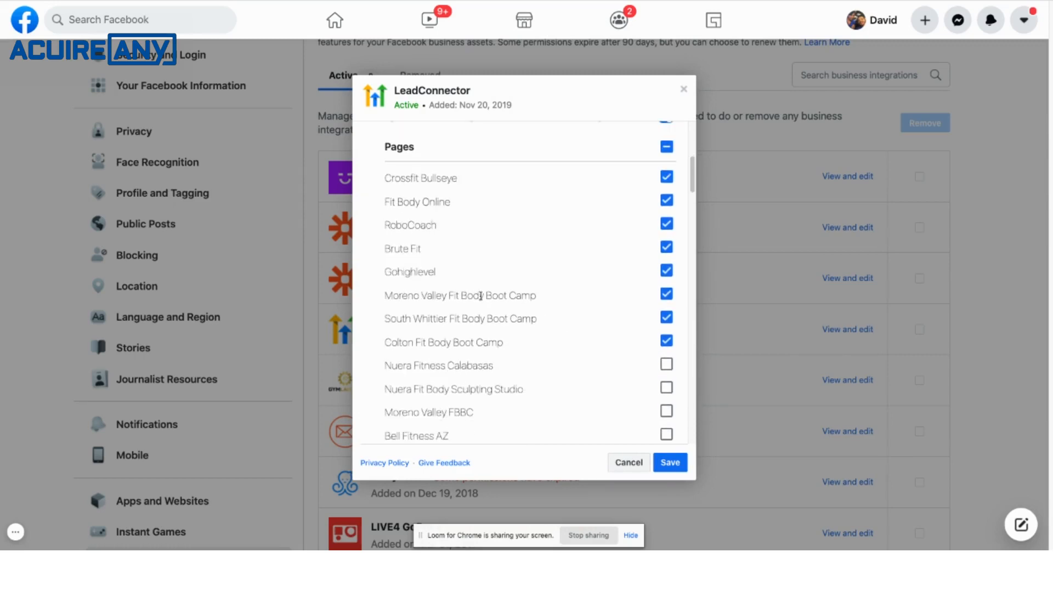
scroll(496, 305, down, 2)
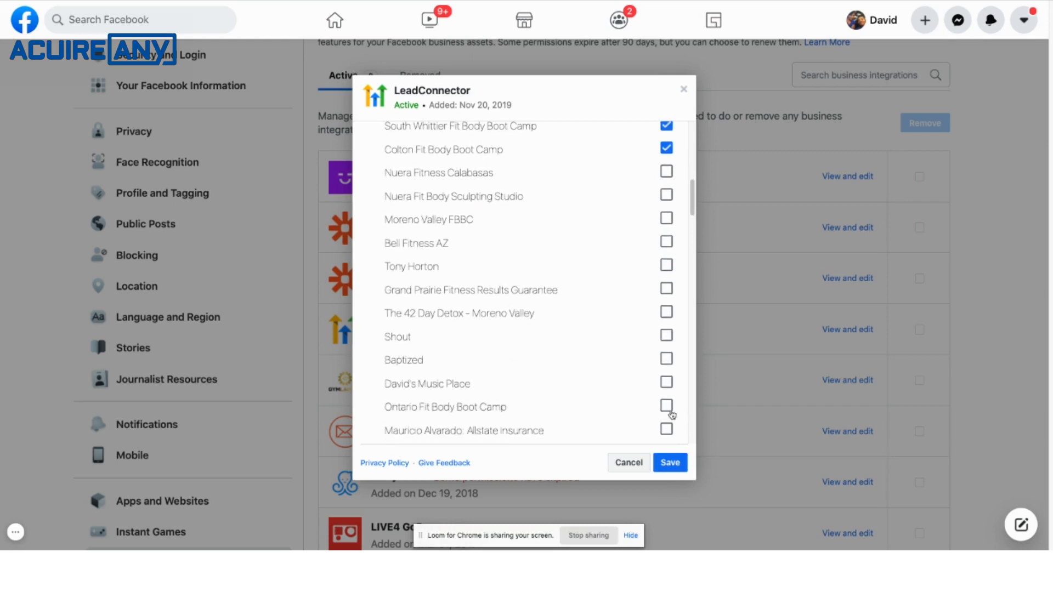
scroll(595, 381, down, 5)
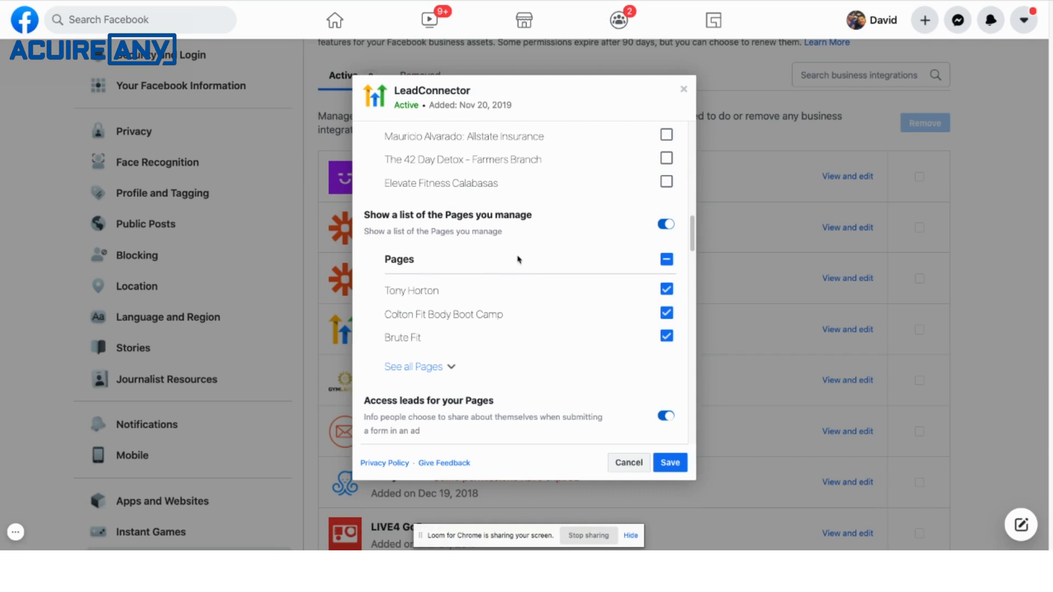
Examine all Pages under "Show a list of the Pages you manage" and the listed Pages under "Access leads for your Pages".
click(451, 368)
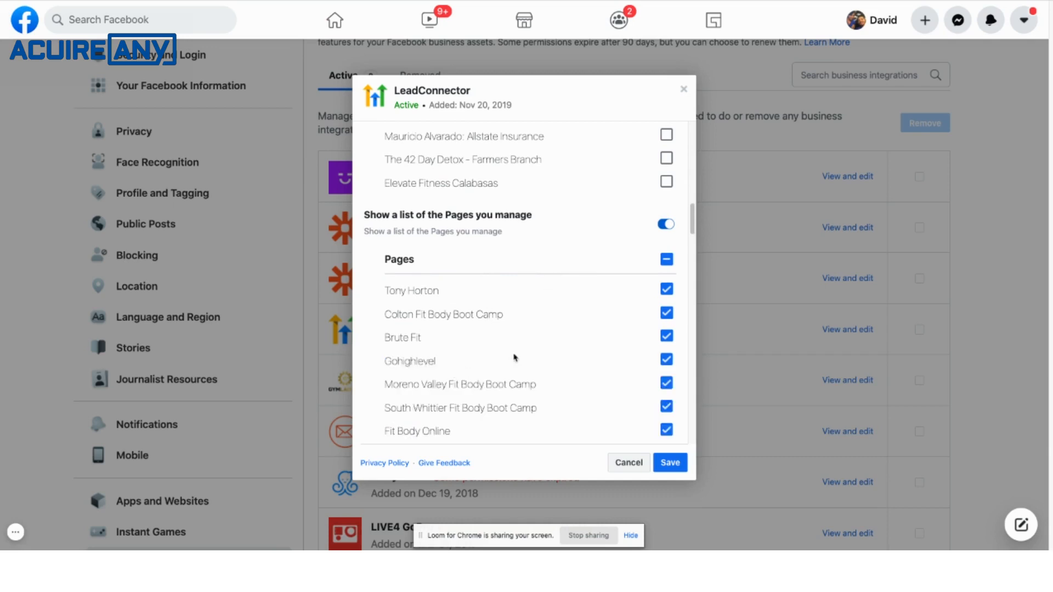
scroll(531, 353, down, 3)
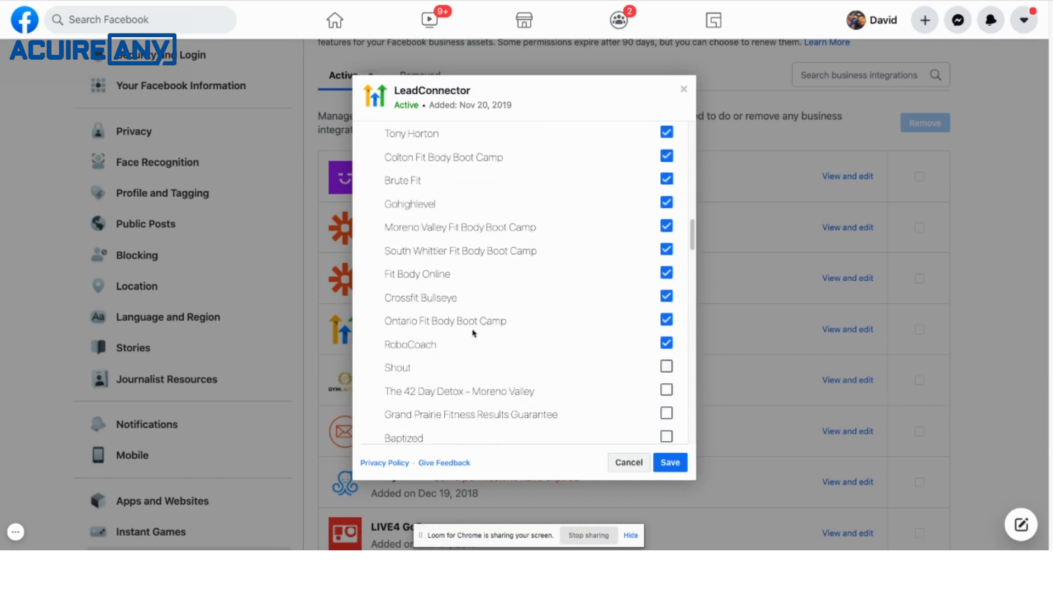
scroll(548, 339, down, 3)
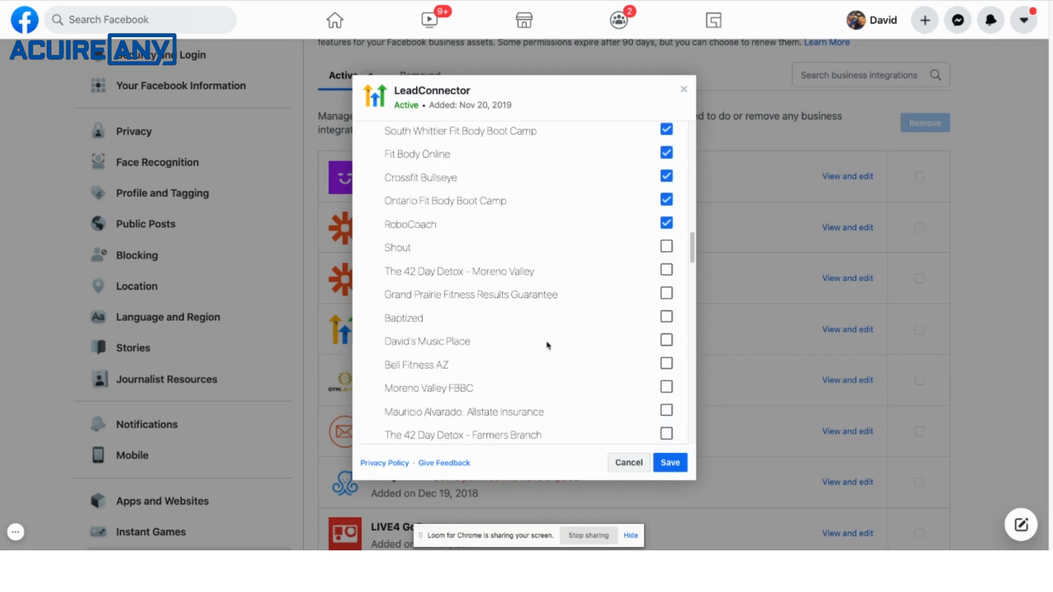
scroll(548, 345, down, 5)
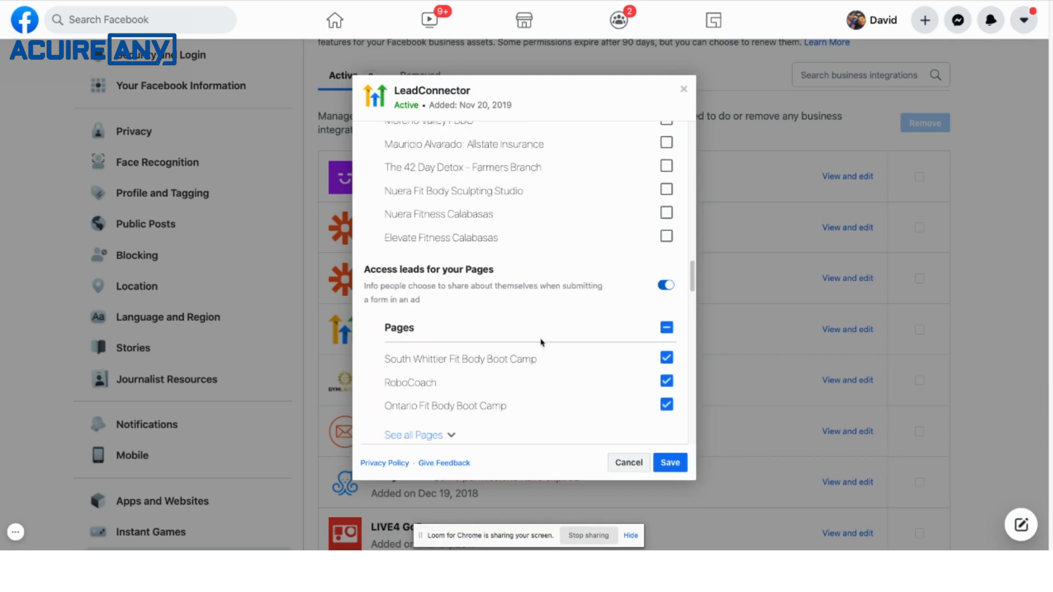
scroll(541, 343, down, 2)
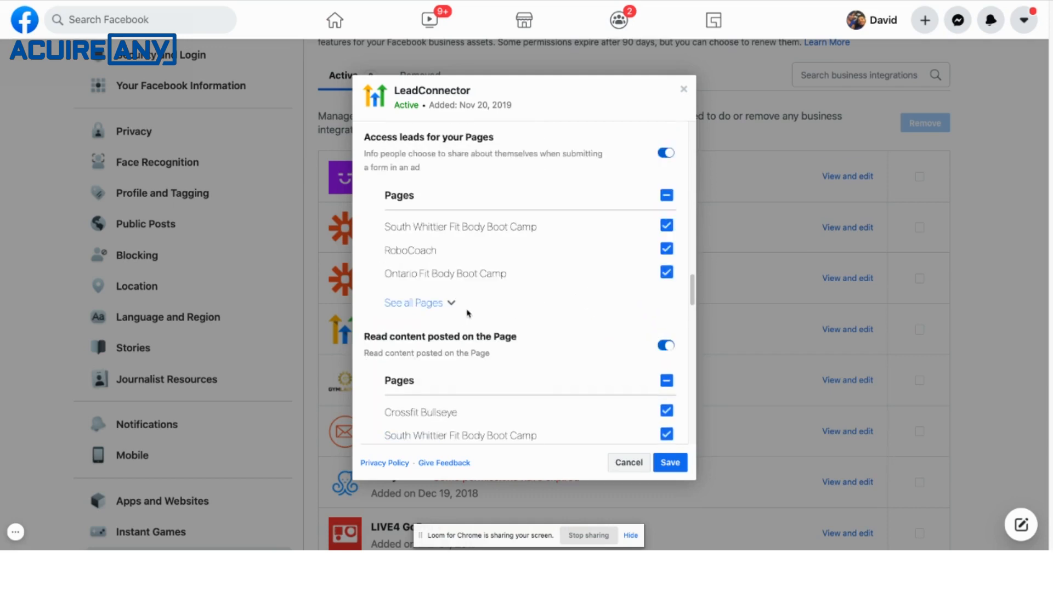
Examine the Pages allowed for reading posted content and for managing accounts, settings, and webhooks.
scroll(482, 327, down, 3)
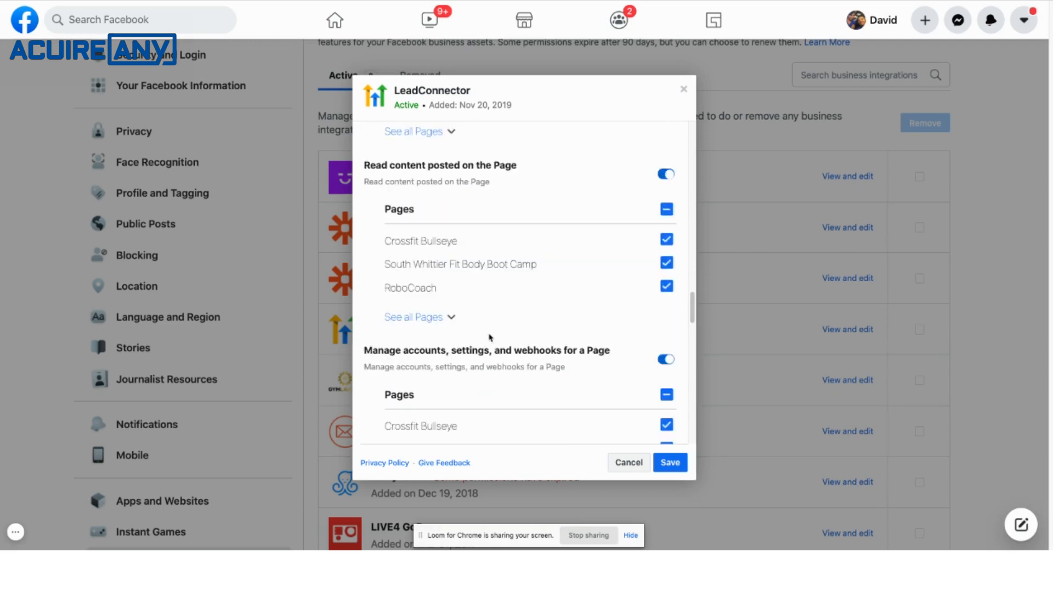
click(451, 319)
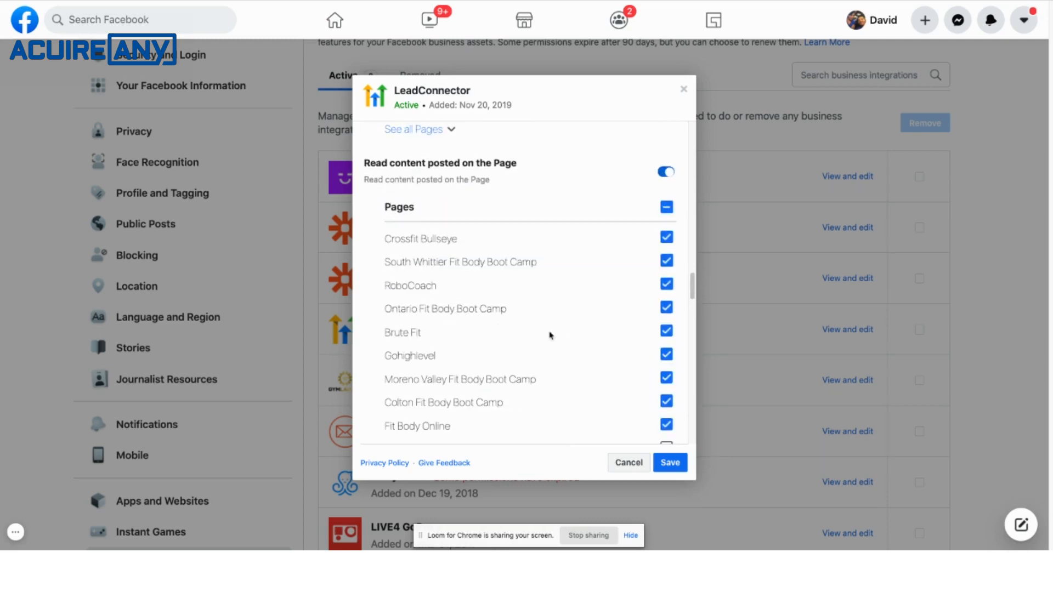
scroll(548, 333, down, 8)
scroll(548, 334, down, 1)
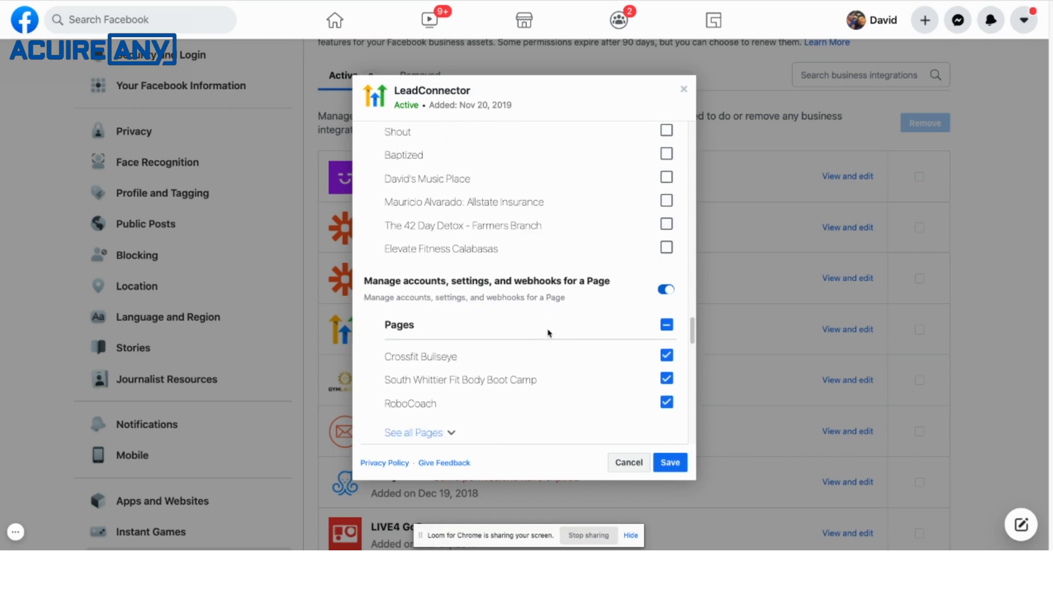
scroll(479, 410, down, 5)
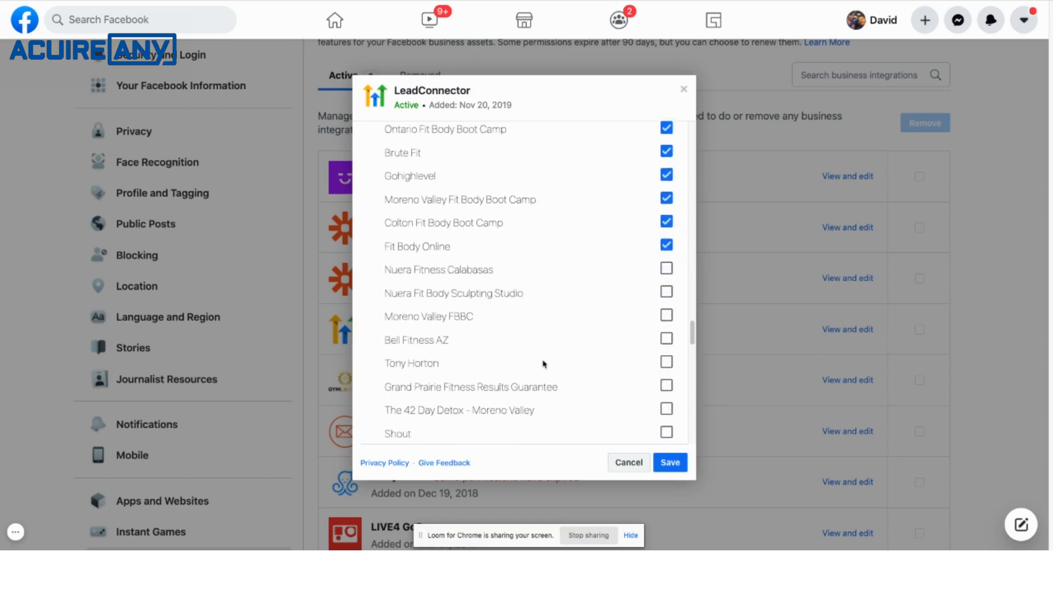
Examine the full Page lists for reading user content and for creating and managing ads.
scroll(542, 363, down, 6)
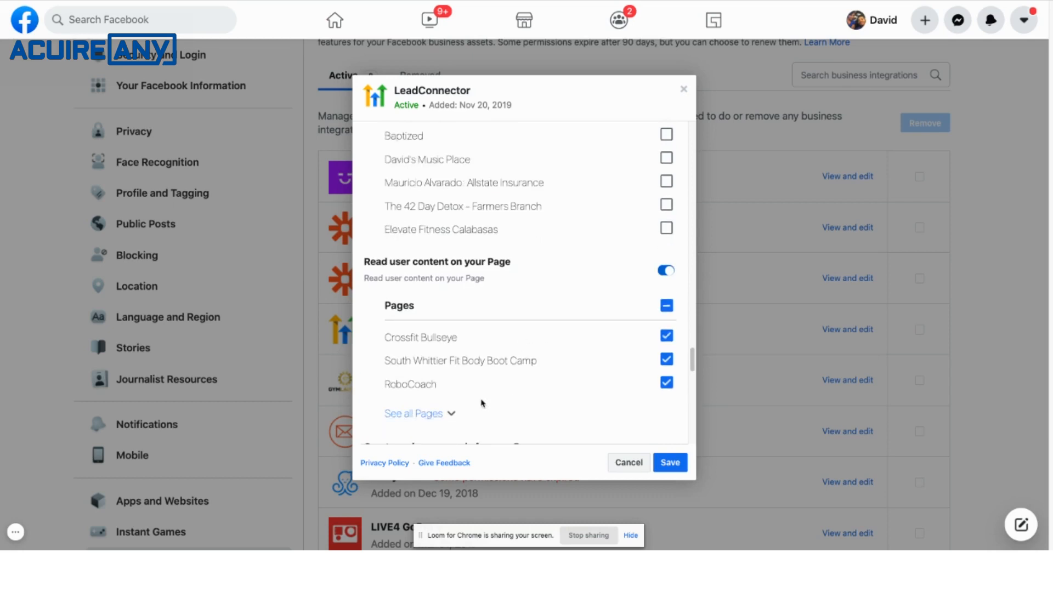
scroll(489, 399, down, 9)
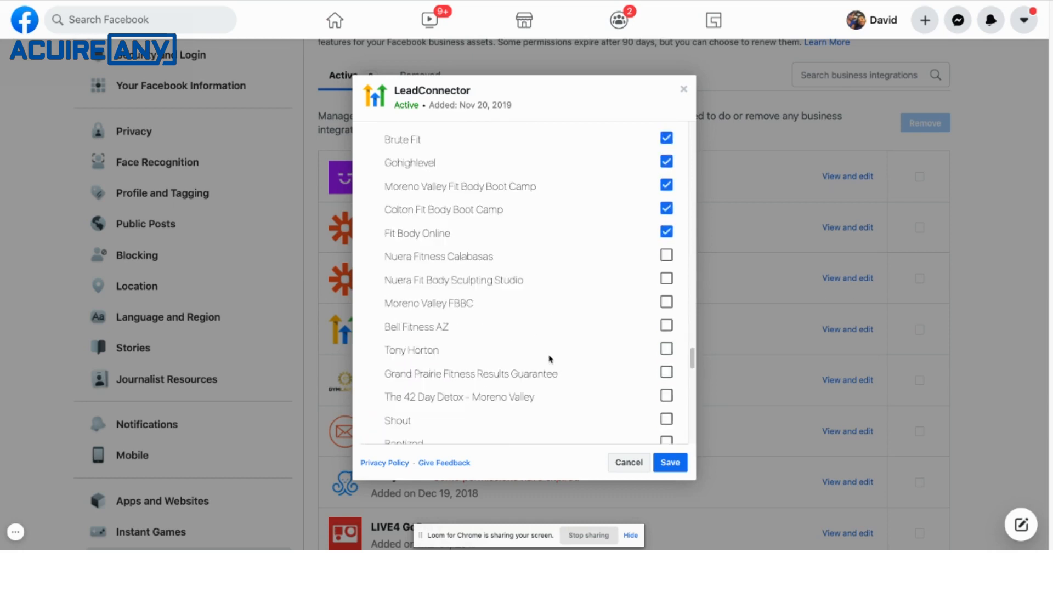
scroll(550, 359, up, 3)
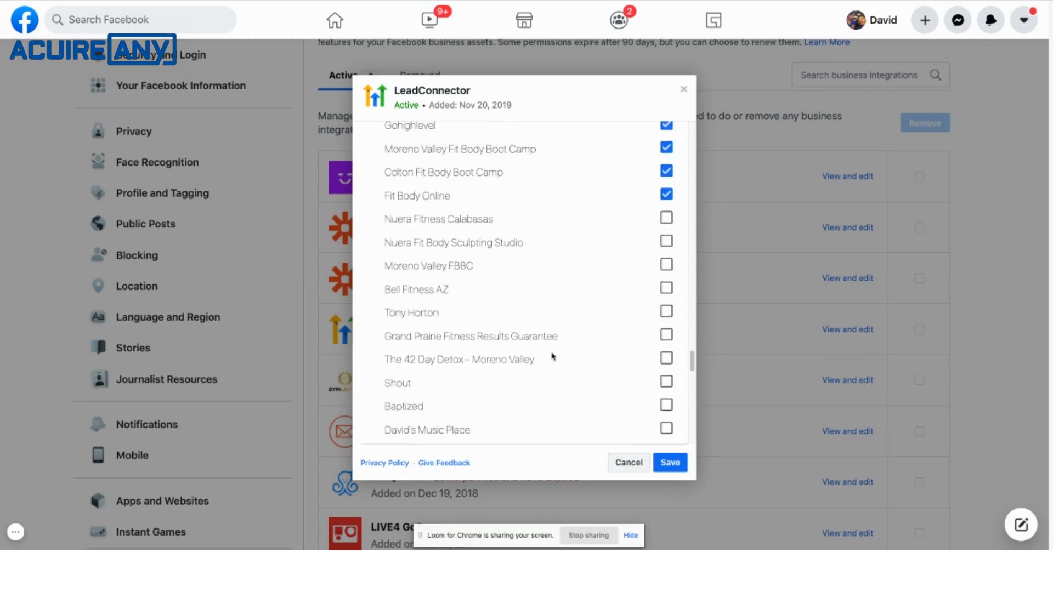
scroll(550, 359, down, 4)
scroll(556, 364, down, 3)
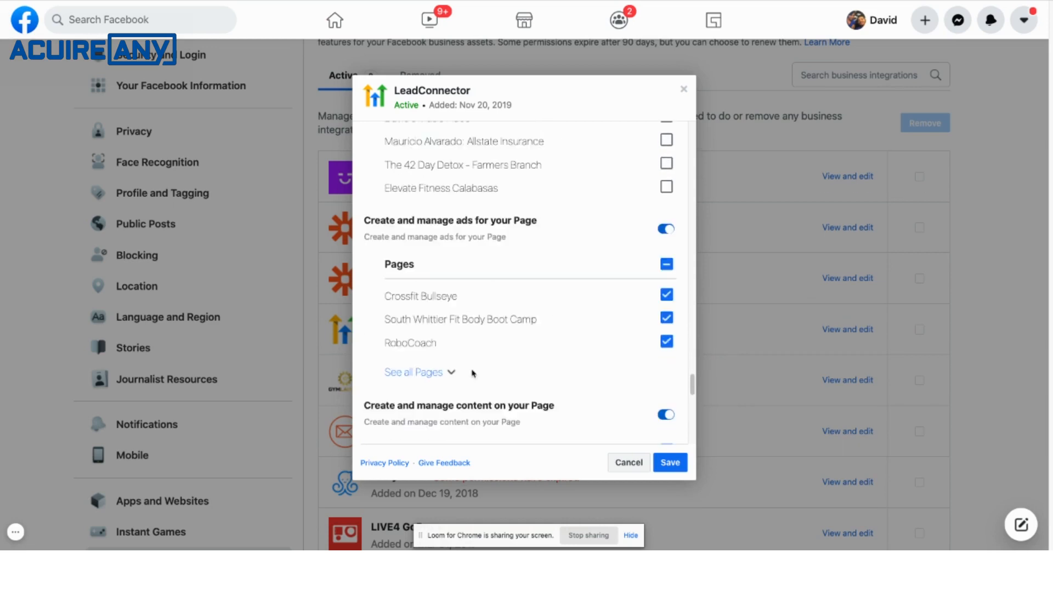
scroll(559, 355, down, 10)
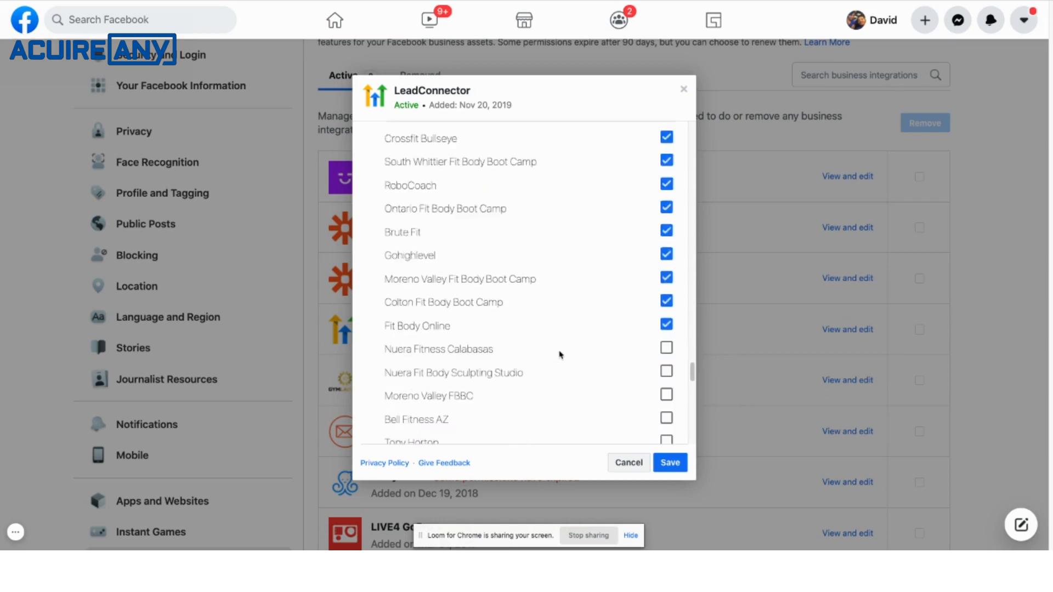
Examine all Pages allowed for creating and managing content and for managing comments, including the additional integration settings.
scroll(562, 352, down, 1)
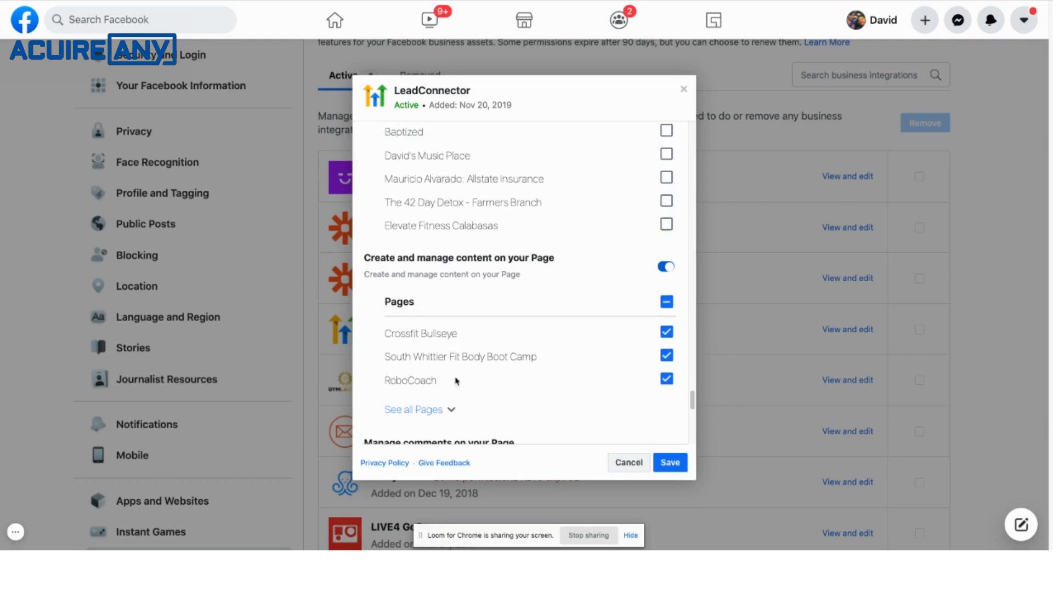
click(453, 411)
scroll(564, 364, down, 7)
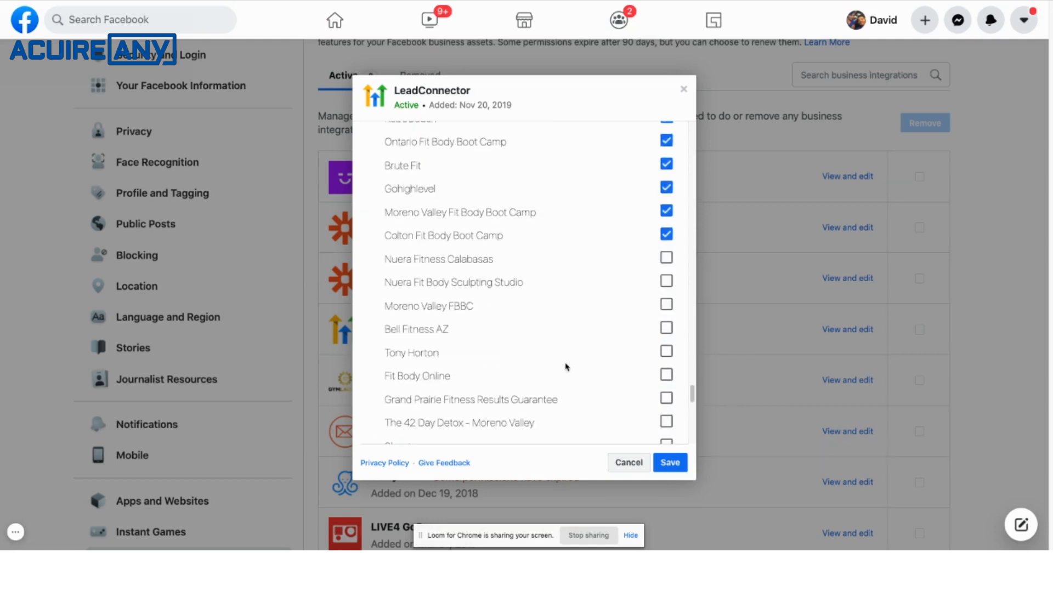
scroll(567, 367, down, 8)
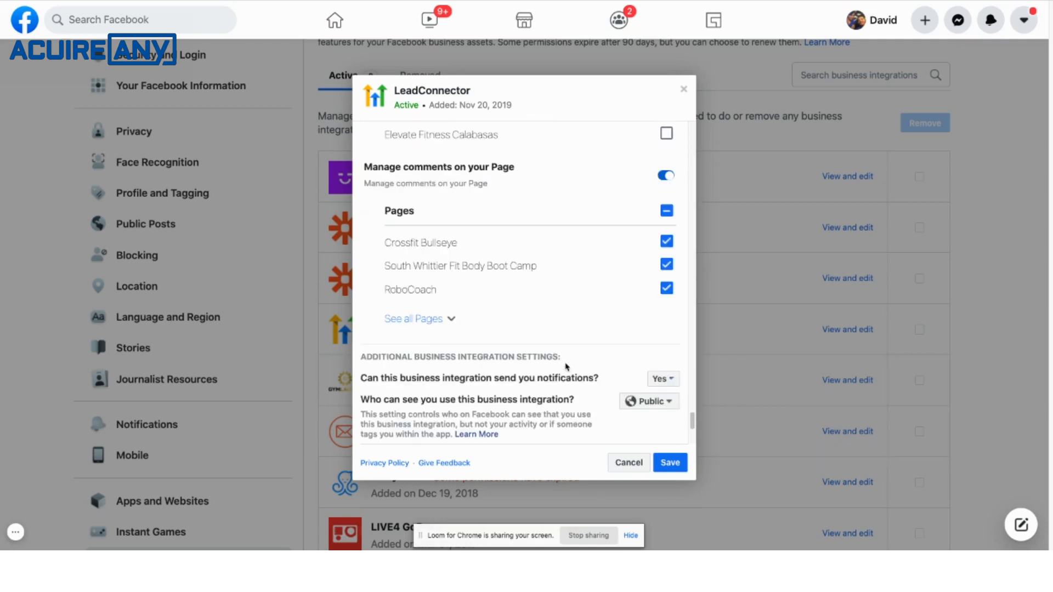
click(449, 321)
scroll(526, 336, down, 10)
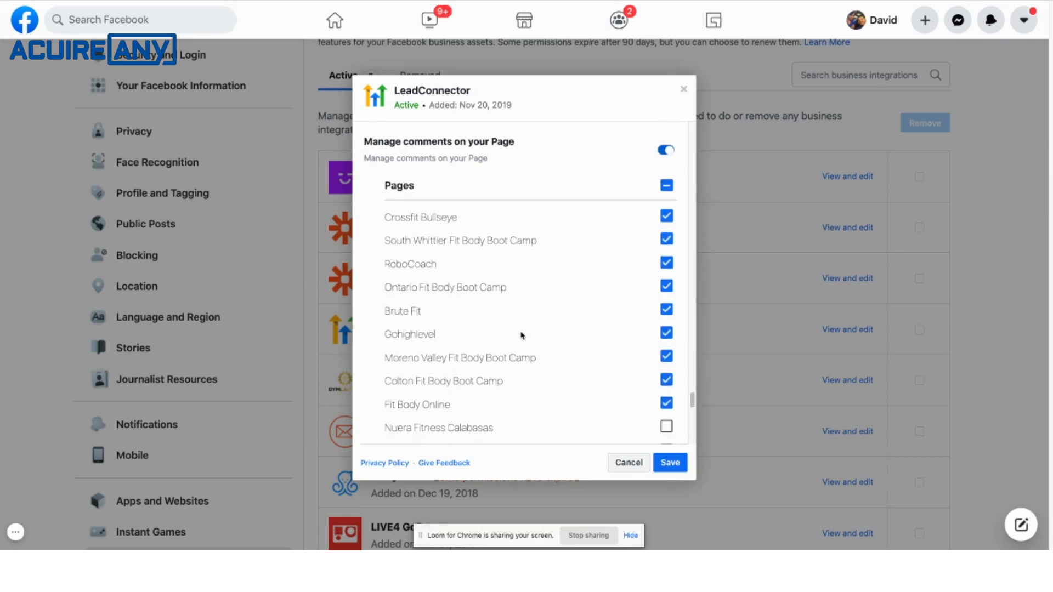
scroll(554, 335, down, 5)
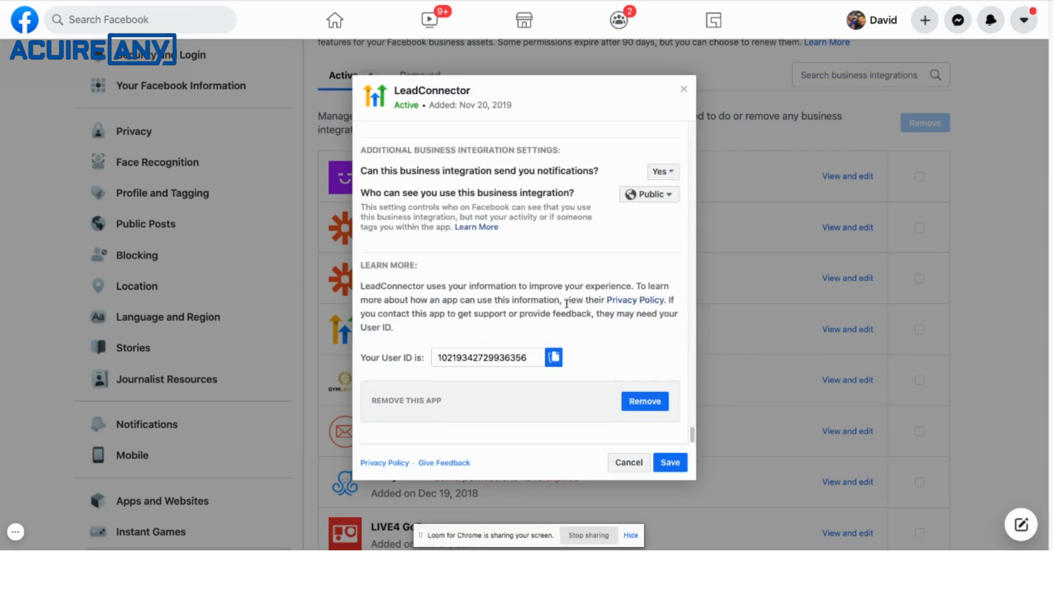
Save the LeadConnector permissions on Facebook and connect the Ontario Fit Body Boot Camp Facebook page to the location.
click(671, 464)
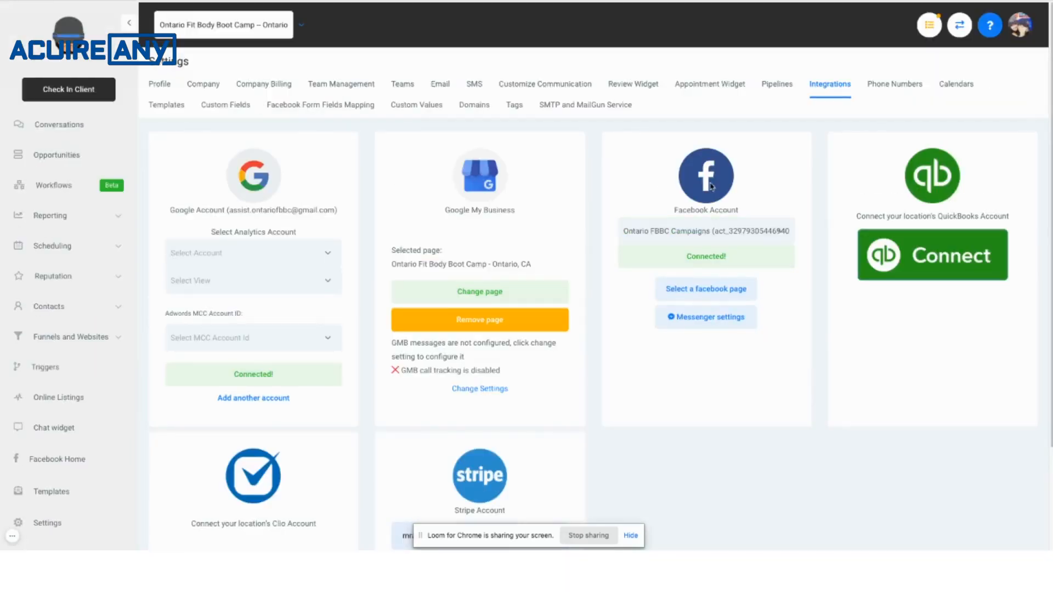
click(722, 295)
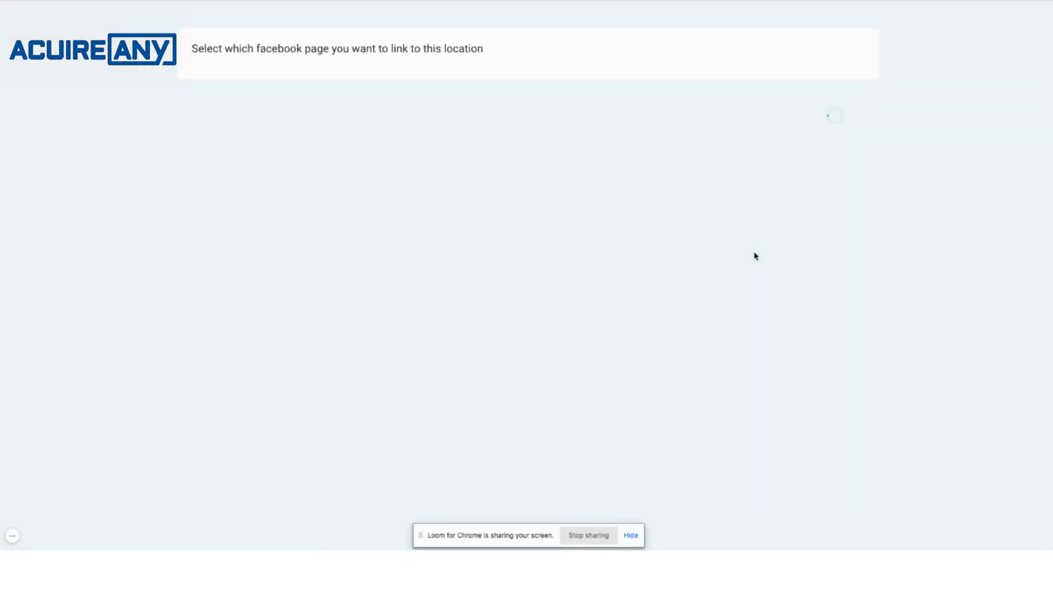
click(622, 82)
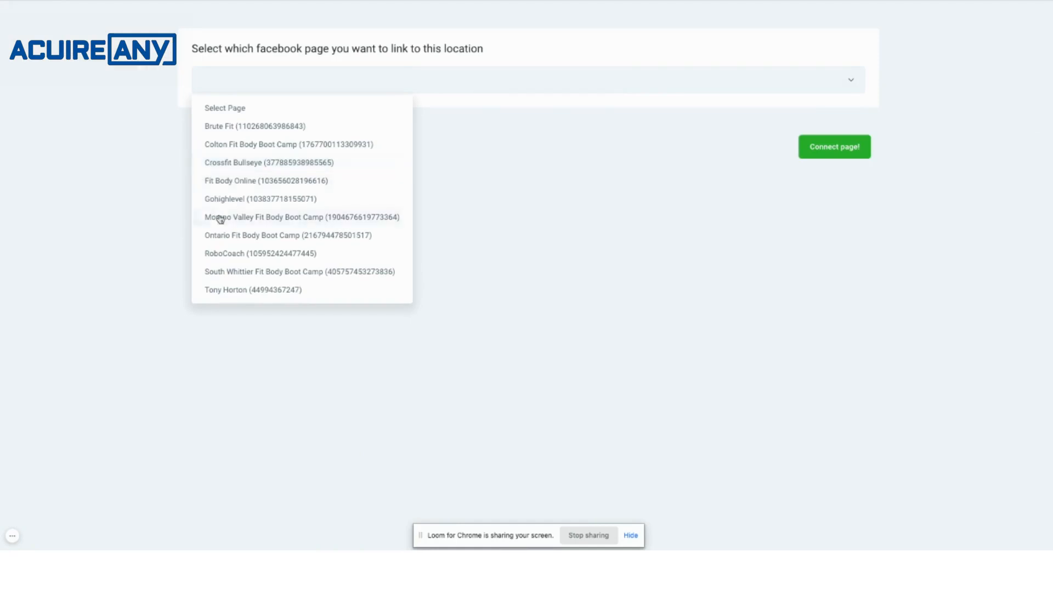
click(220, 235)
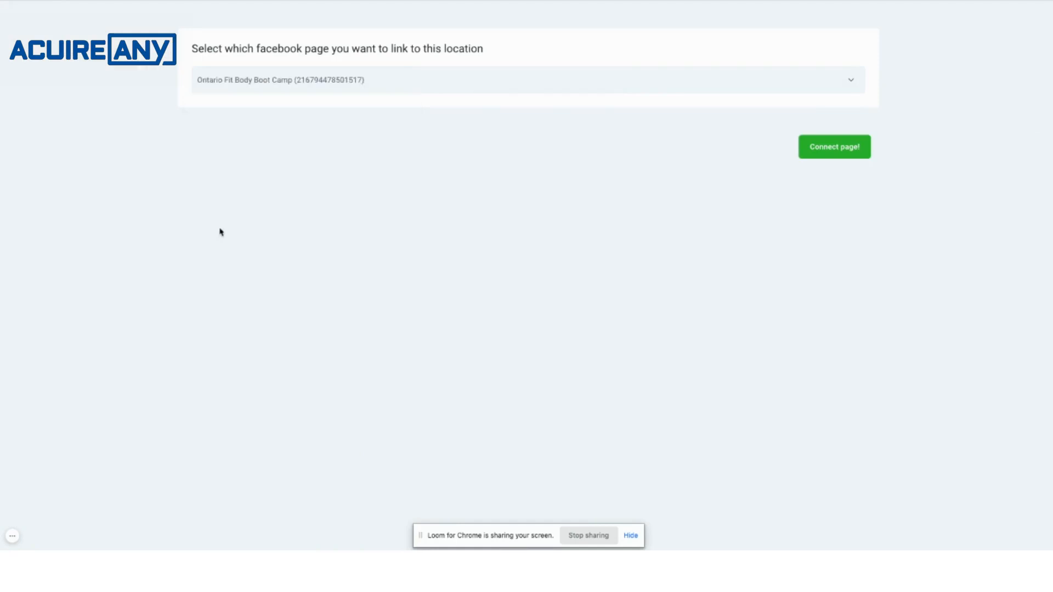
click(867, 148)
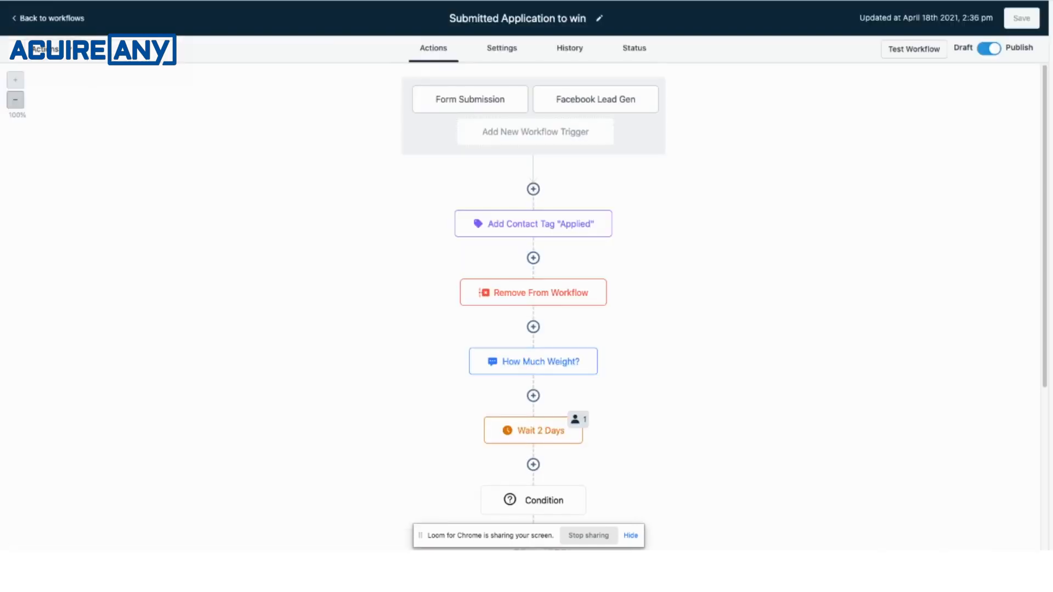
Leave the workflow editor to check the location's Facebook integration, and examine the lead forms under Facebook Form Fields Mapping.
click(21, 25)
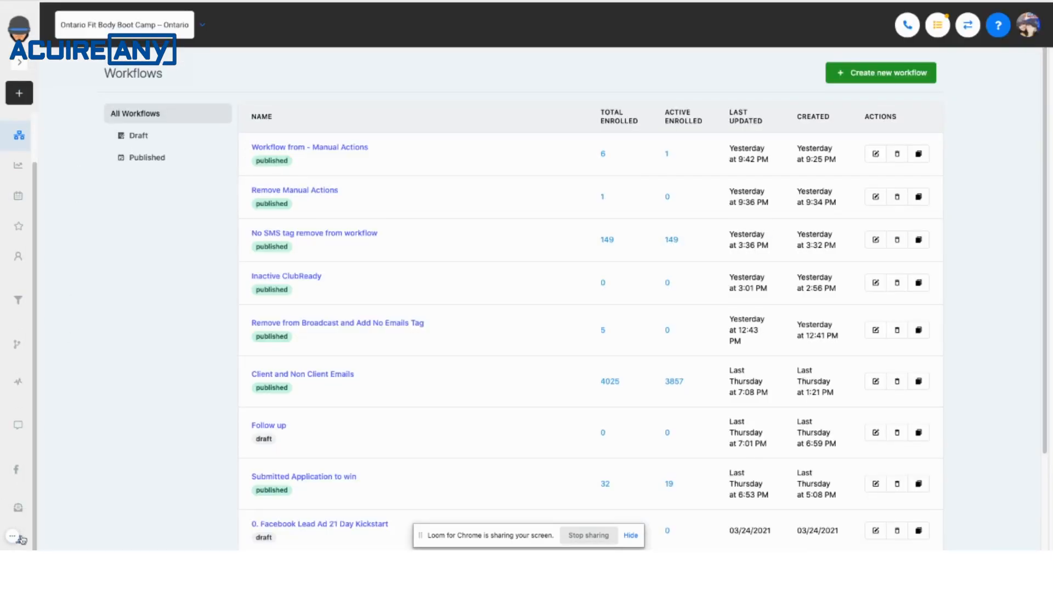
click(22, 539)
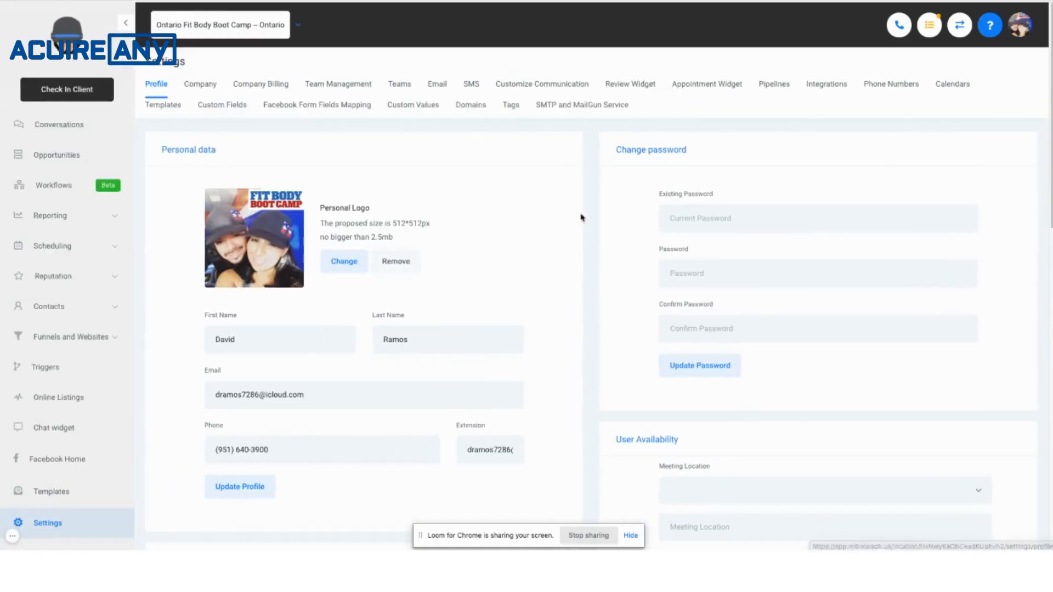
click(845, 87)
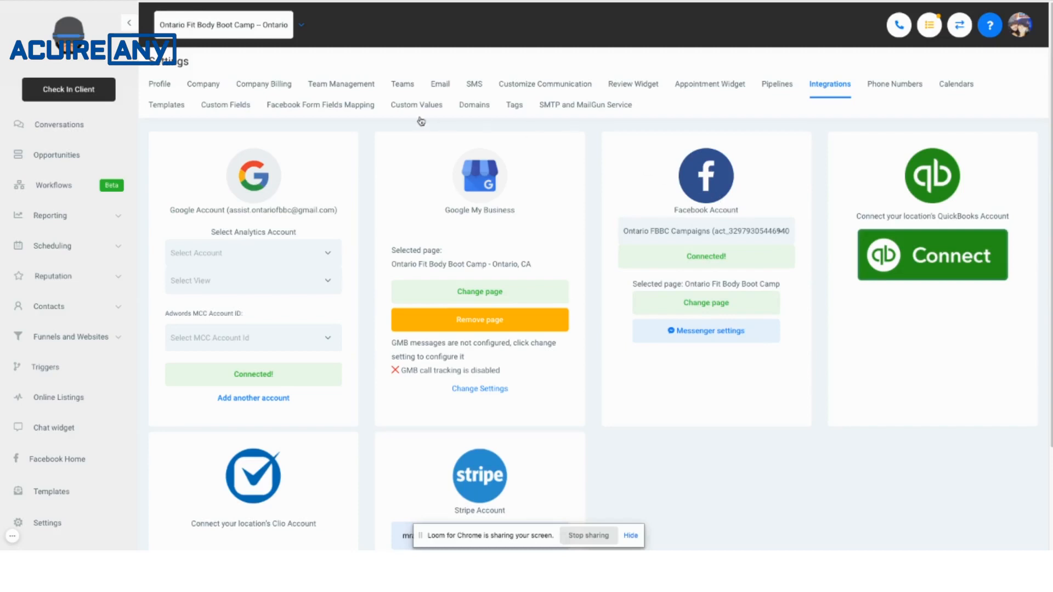
click(297, 109)
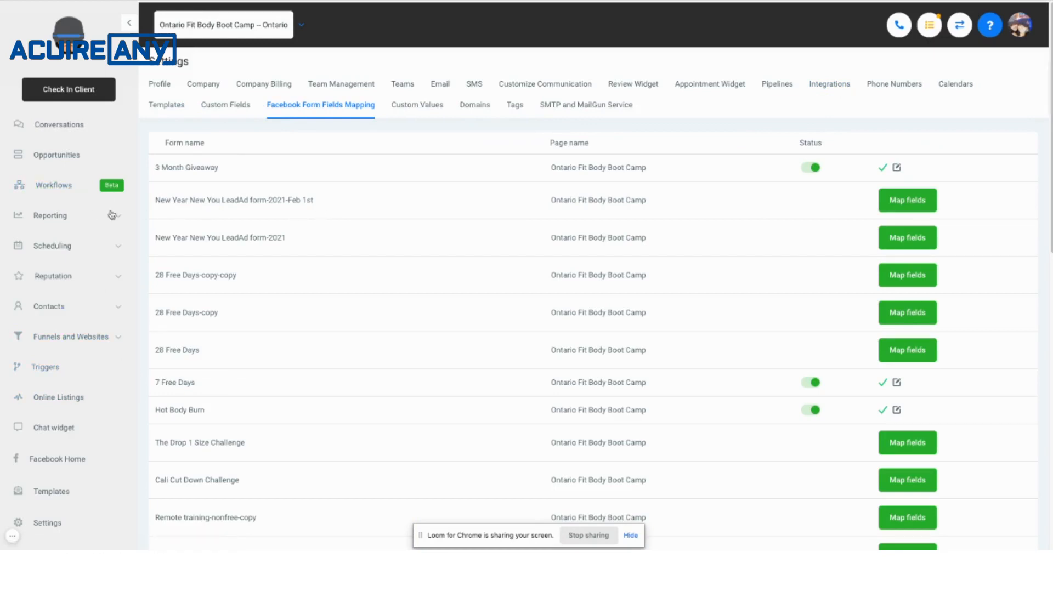
Open the "Submitted Application to win" workflow and save its Facebook Lead Gen trigger with the In Form filter on 3 Month Giveaway.
click(59, 190)
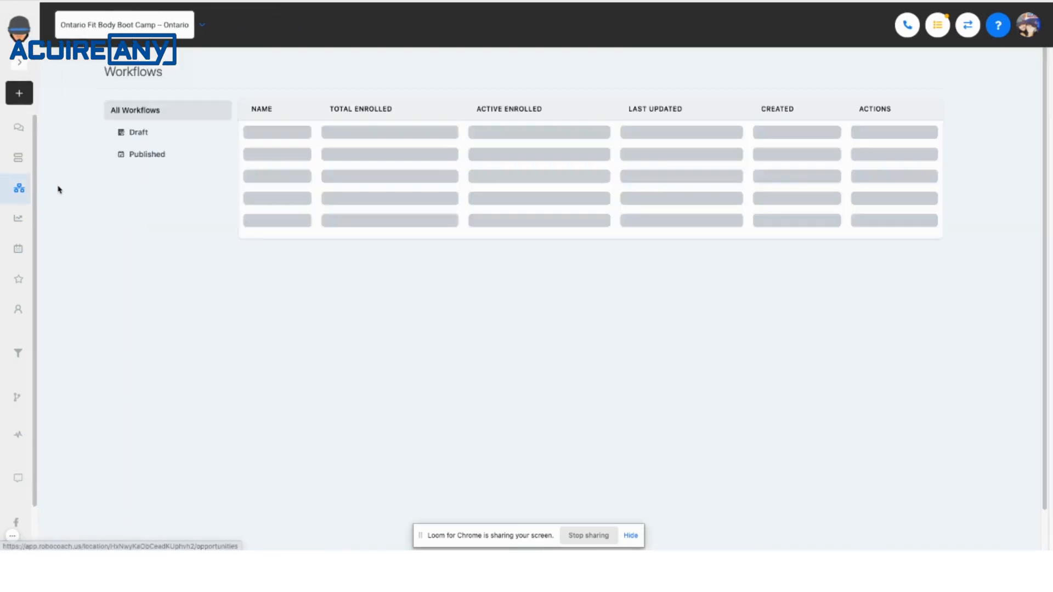
scroll(405, 331, down, 3)
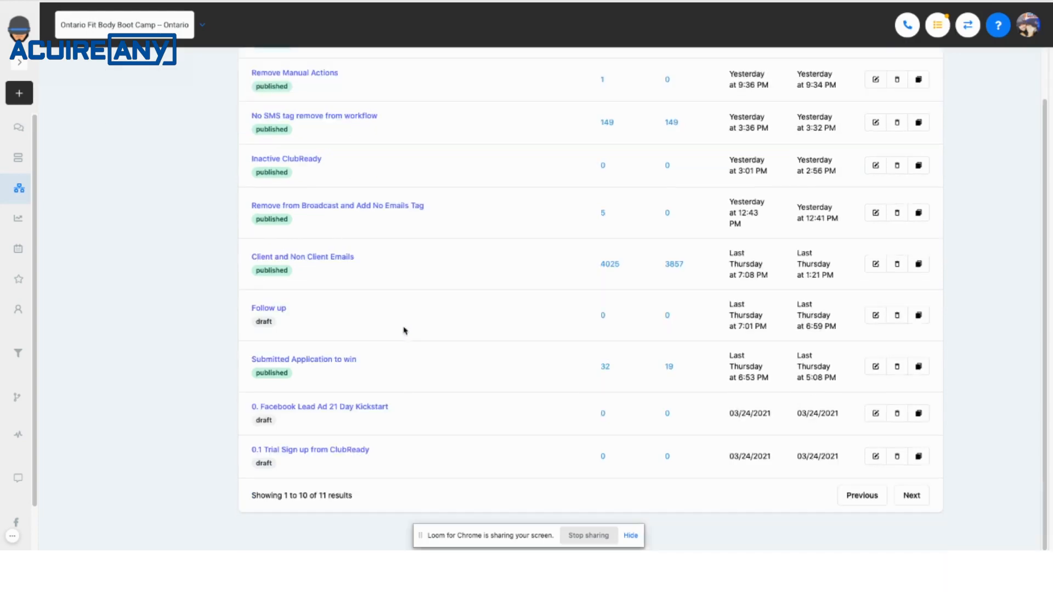
click(326, 361)
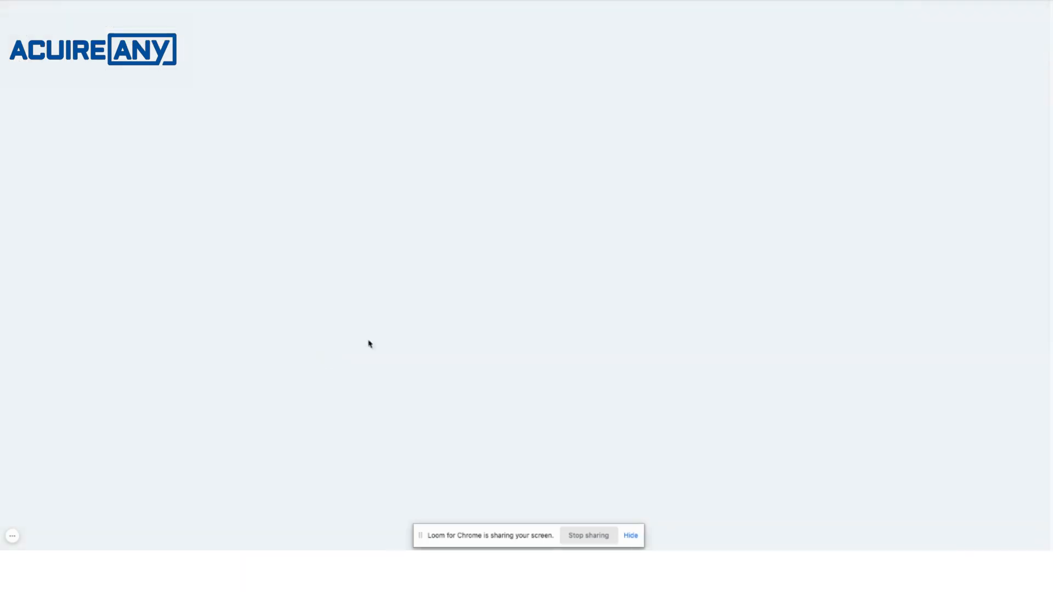
click(614, 112)
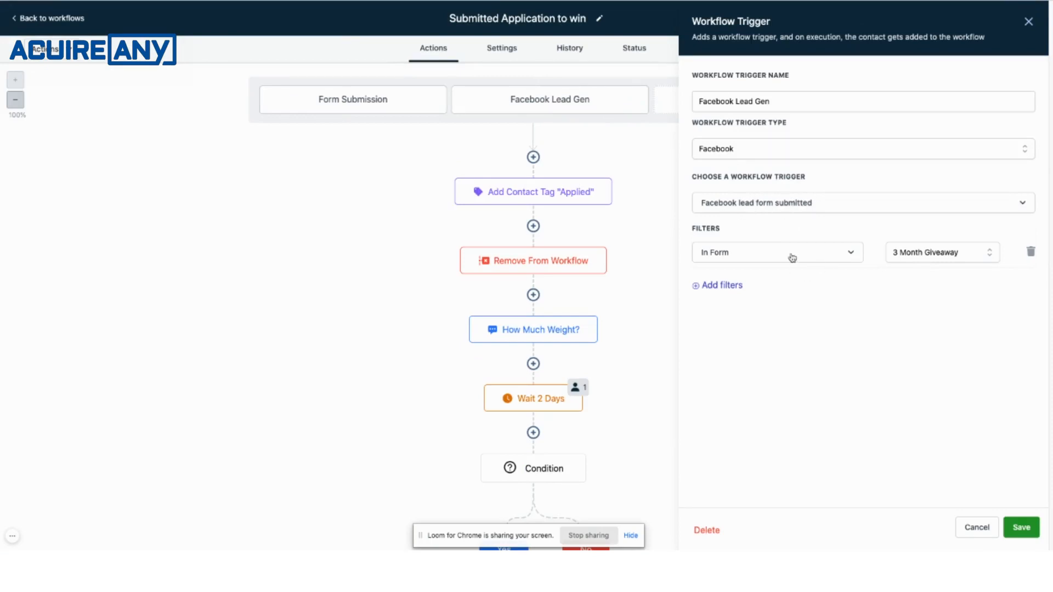
click(1021, 527)
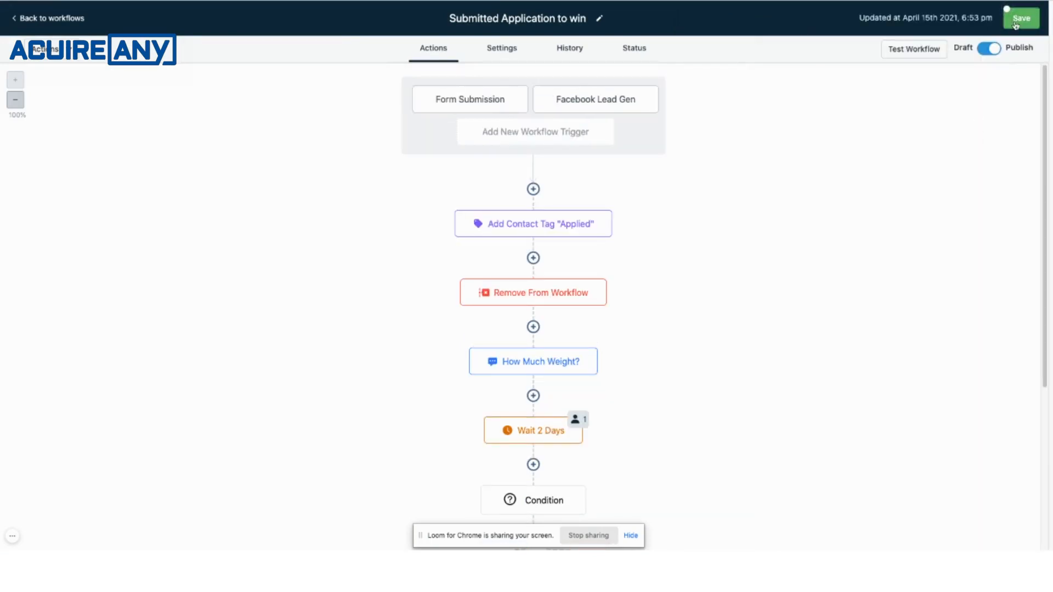
Filter the location's triggers by "Facebook lead form submitted" and examine the event and form filter of the Ontario Facebook Lead Ad trigger.
click(63, 22)
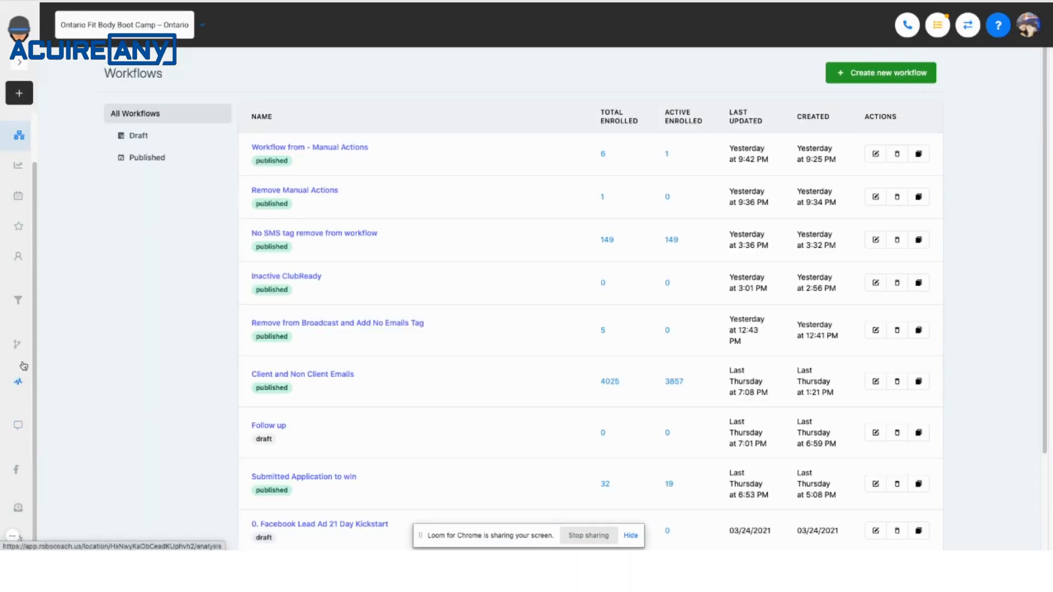
click(19, 357)
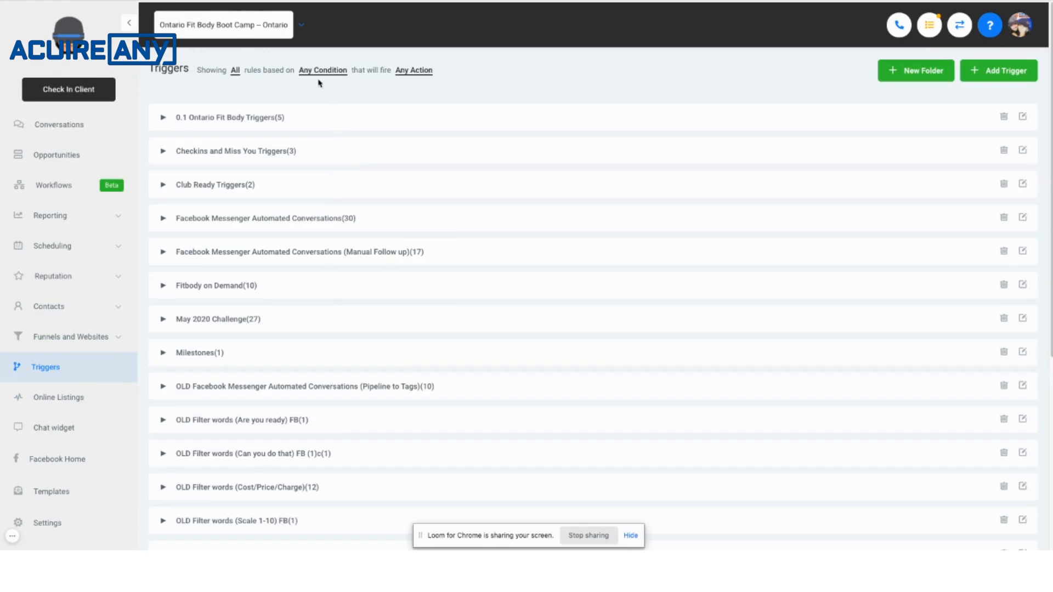
click(322, 70)
scroll(365, 395, down, 5)
click(365, 320)
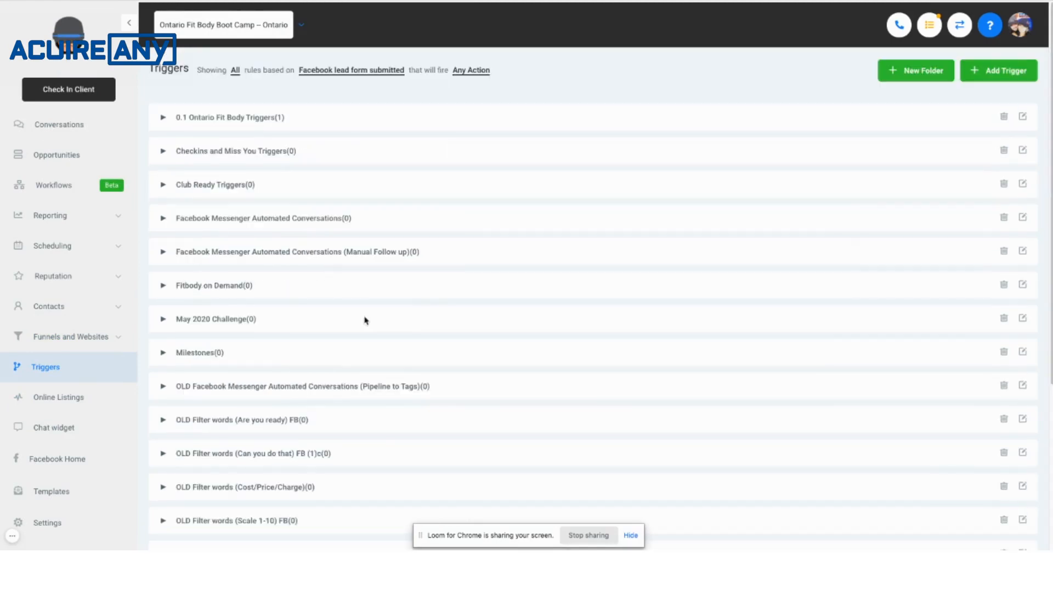
click(265, 118)
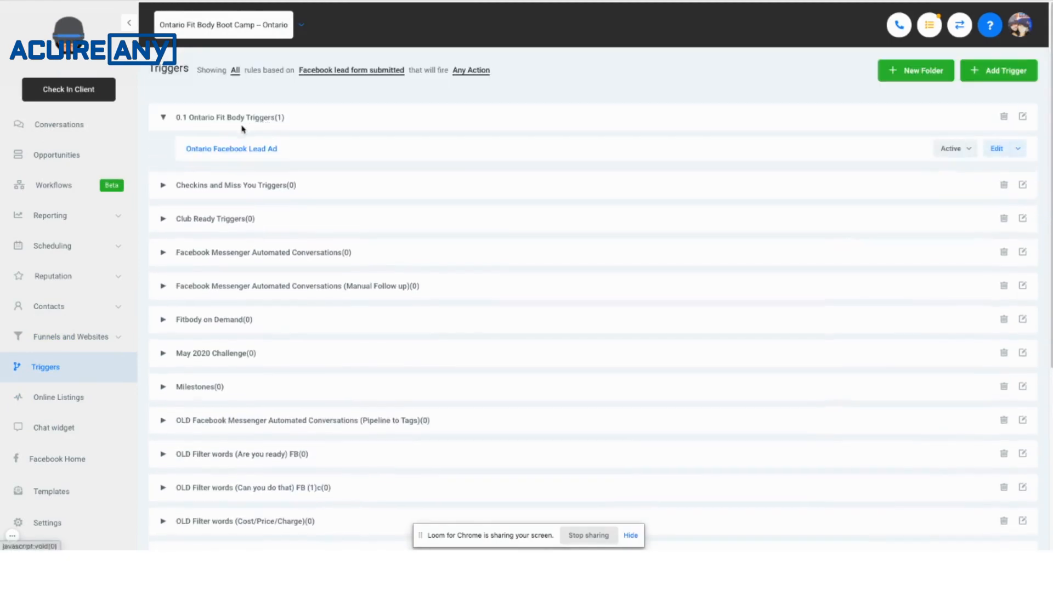
click(230, 148)
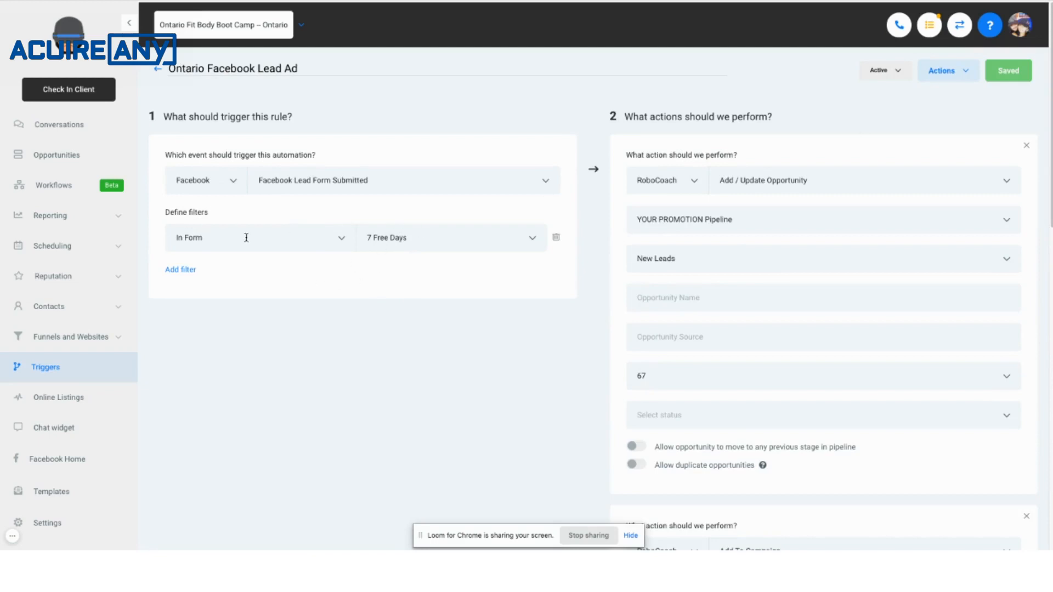
click(65, 187)
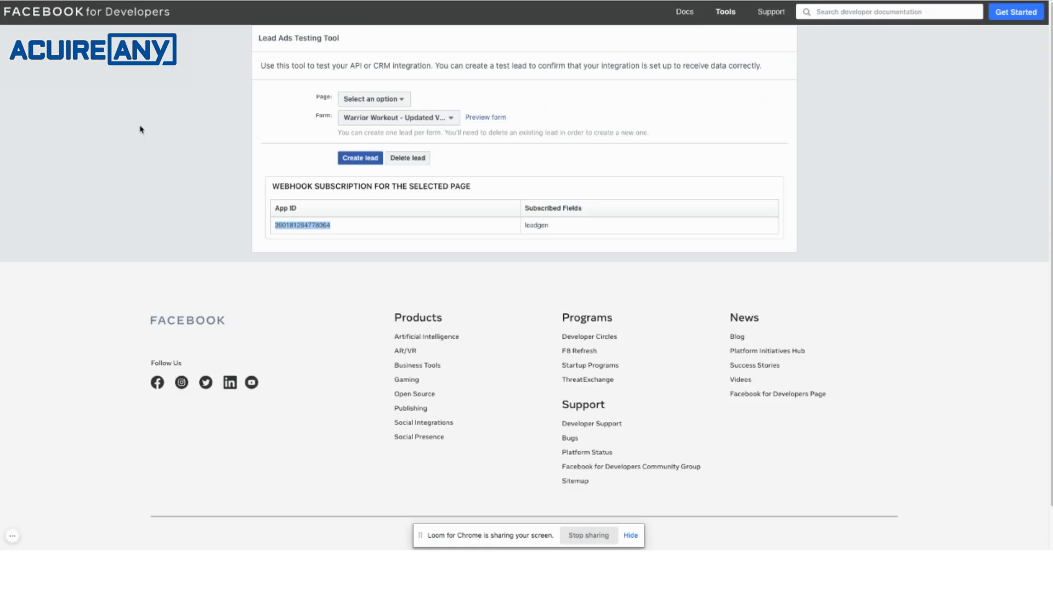
Switch to Facebook's Lead Ads Testing Tool, reload it, and try to delete the test lead for the Warrior Workout form.
key(super+r)
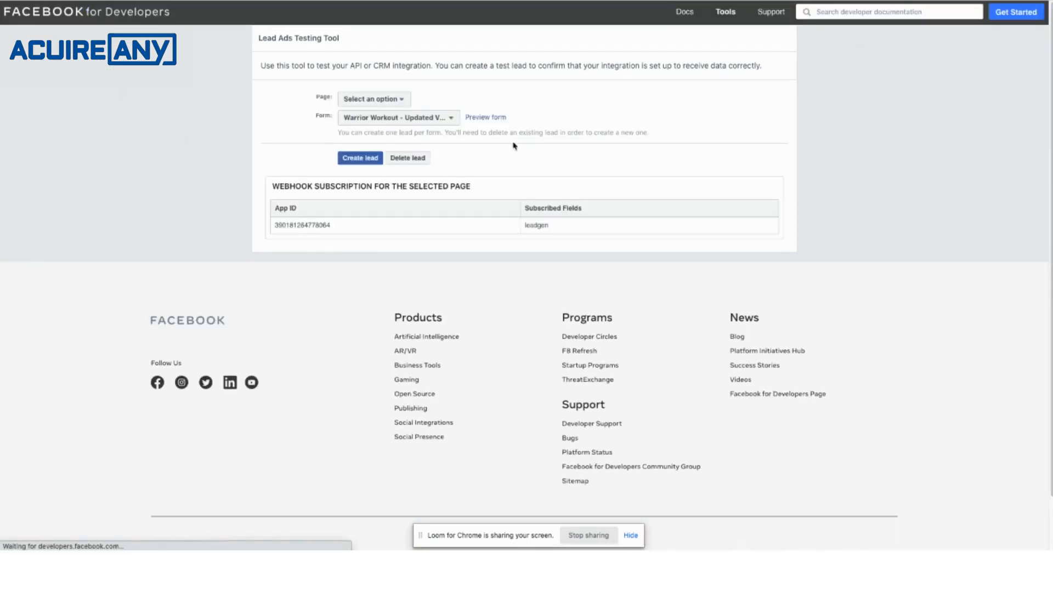
click(419, 157)
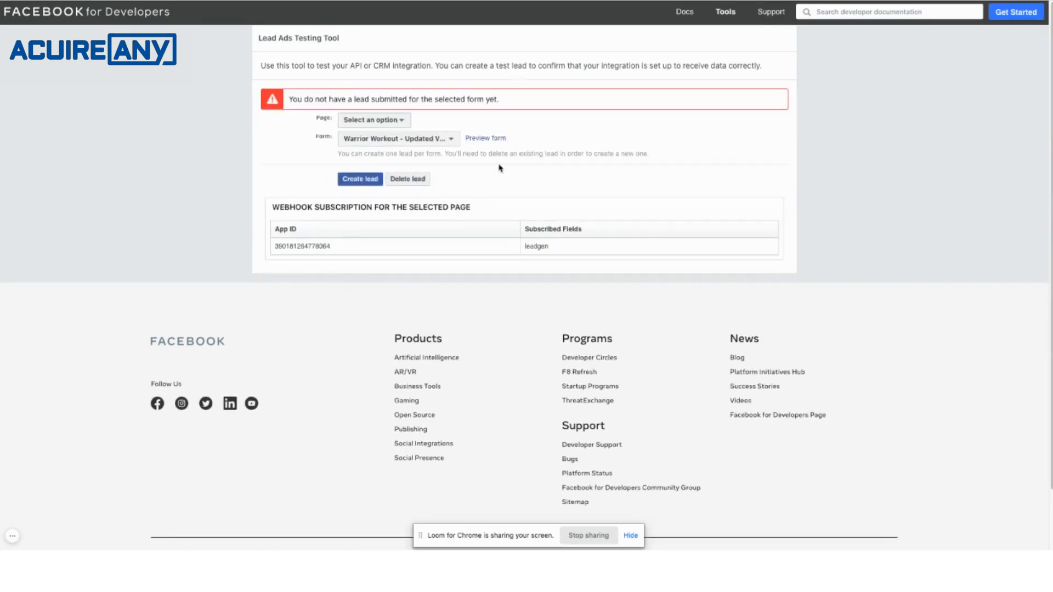
key(super+r)
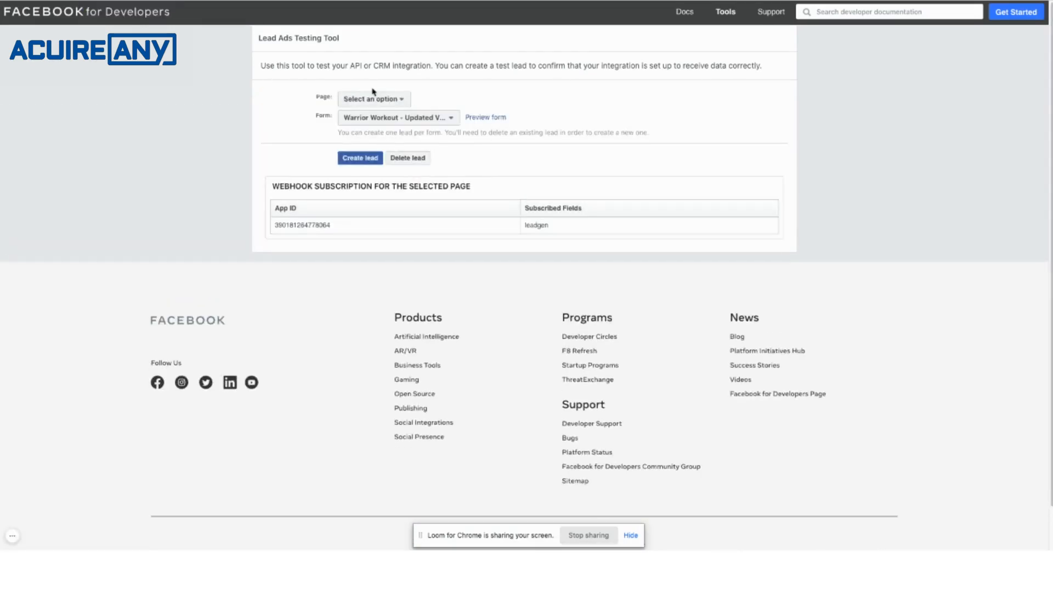
Choose the Ontario Fit Body Boot Camp page in the testing tool and highlight the last App ID in its webhook subscriptions.
click(385, 99)
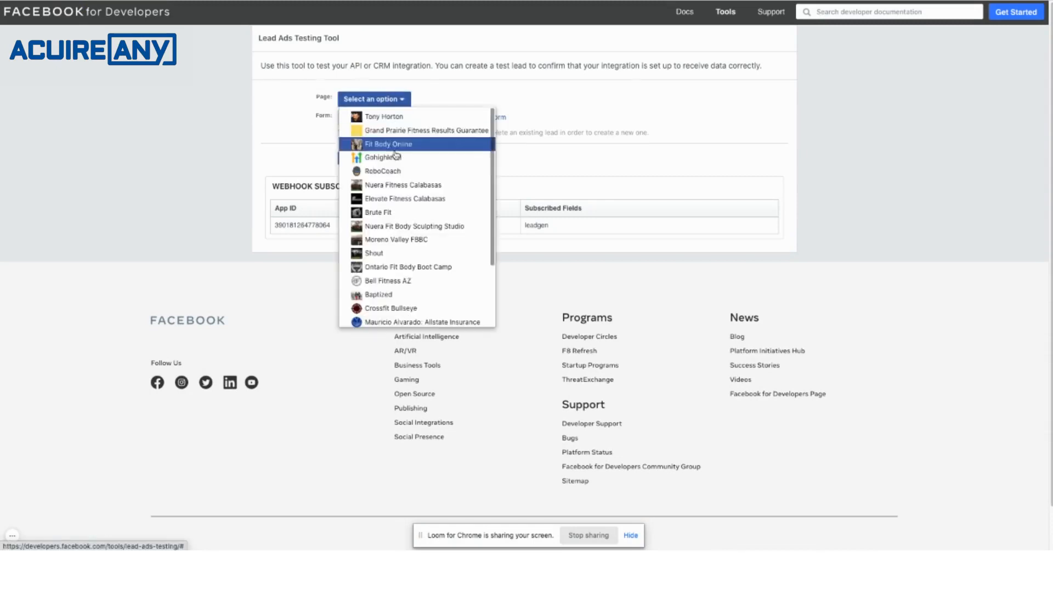
click(431, 268)
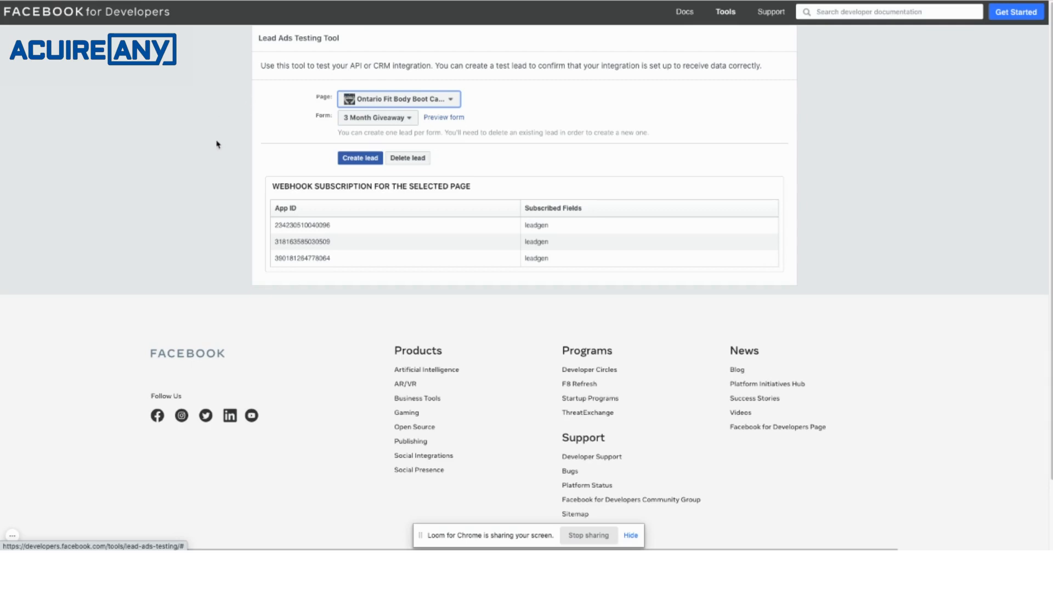
double_click(307, 258)
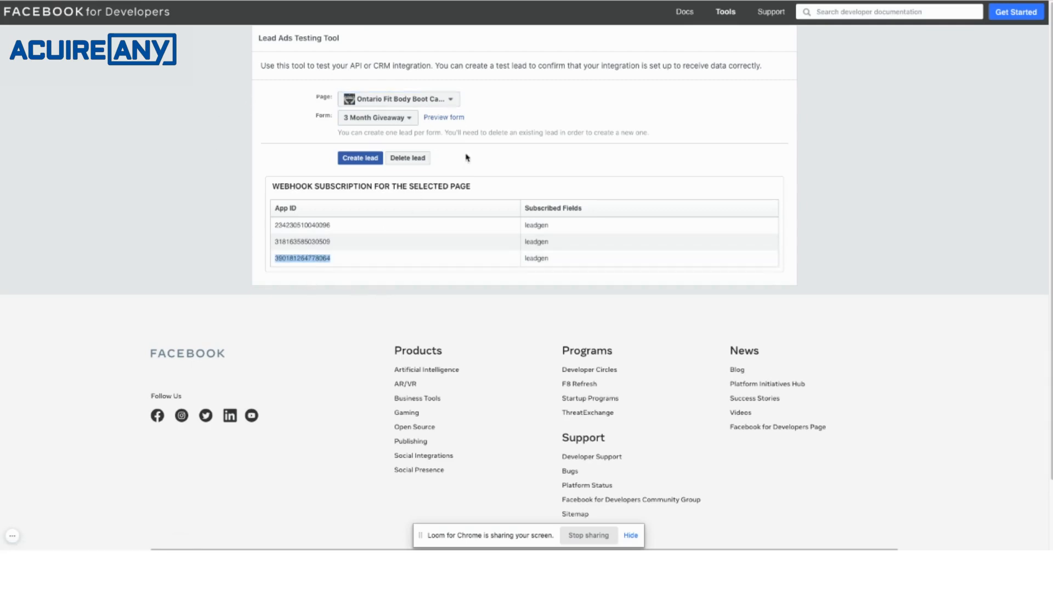
Submit a test lead through the 3 Month Giveaway form preview with a test name, email and phone number, and close the form.
click(444, 119)
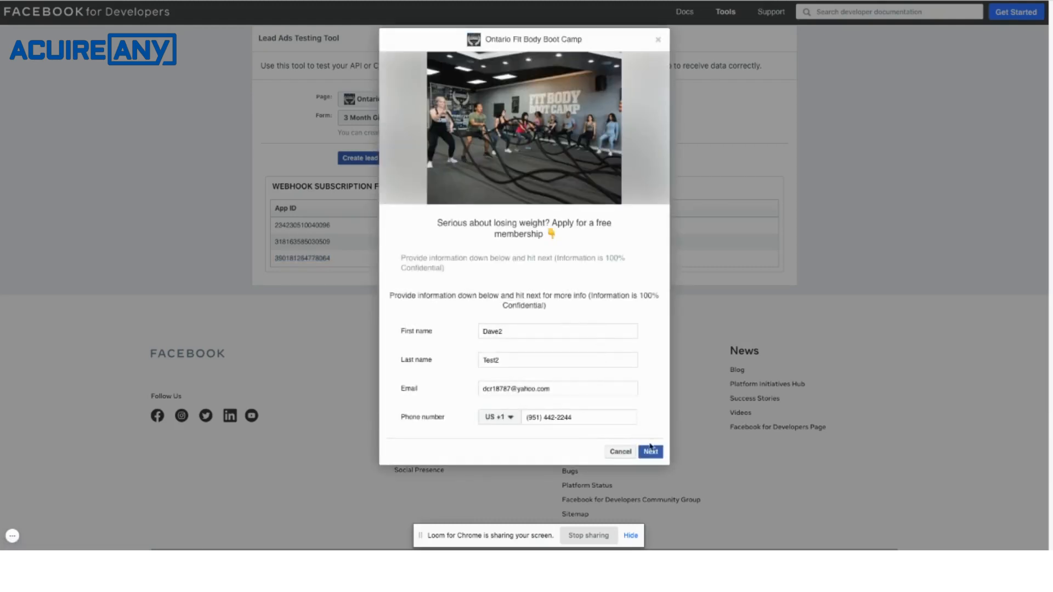
click(651, 451)
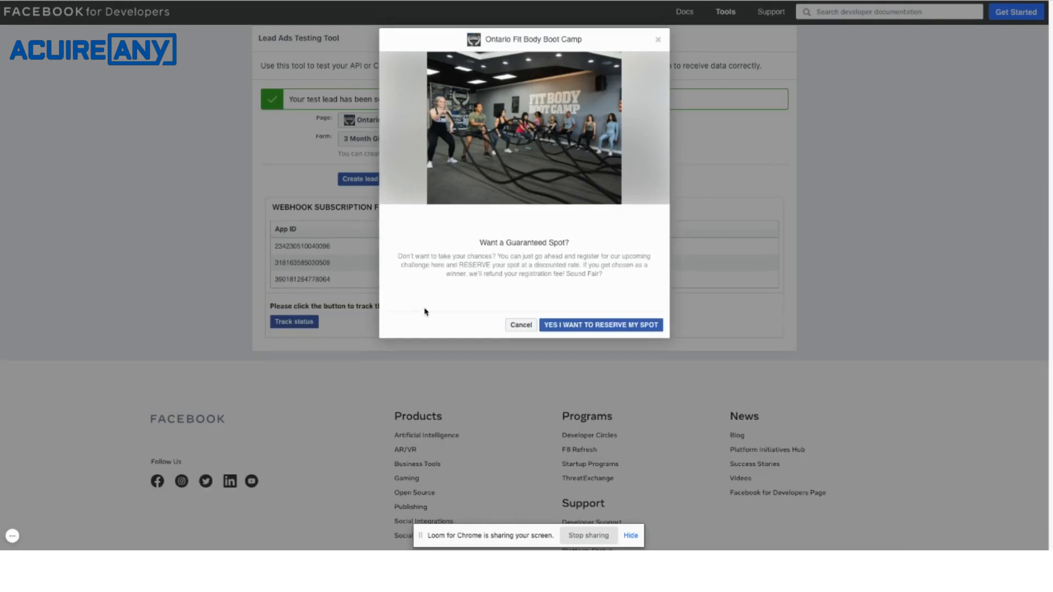
click(521, 325)
Track the delivery status of the test lead's realtime updates, checking the entry for the last App ID and refreshing the status.
click(289, 324)
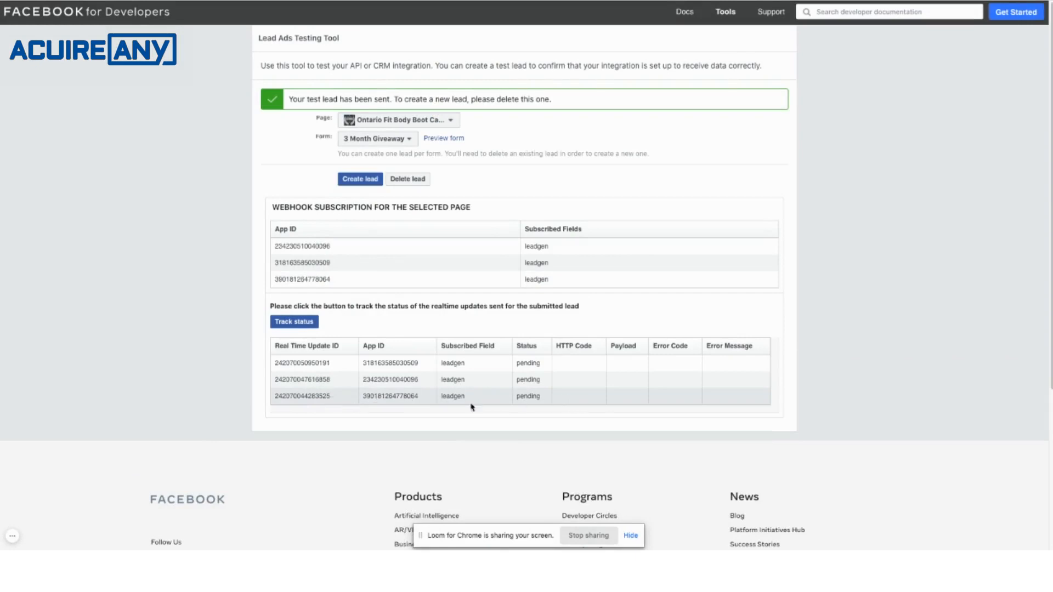
double_click(392, 397)
click(305, 324)
click(306, 324)
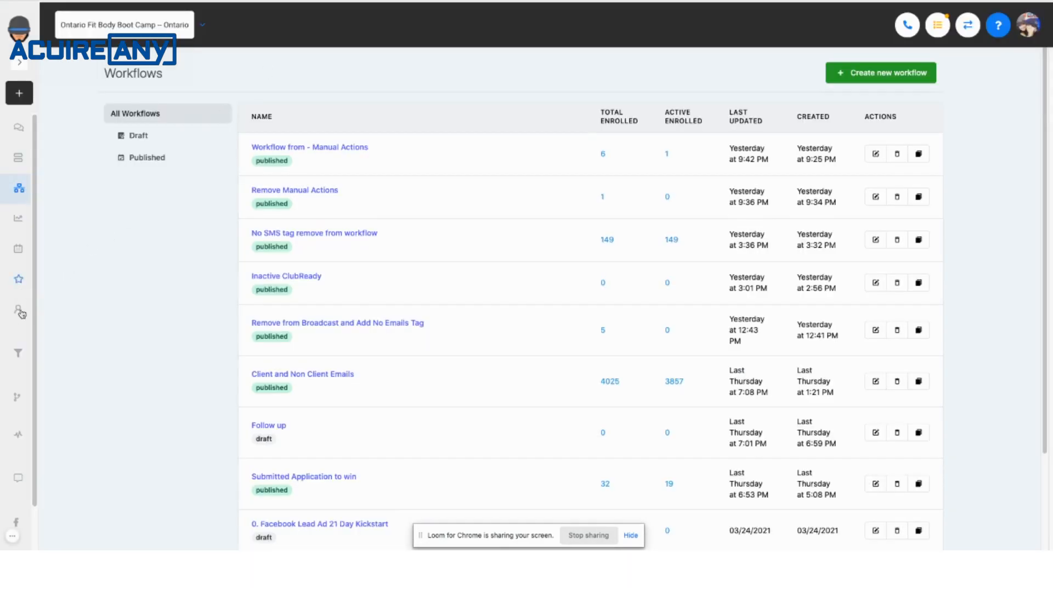
Open the new test lead's contact record in RoboCoach and examine its details, source, tag, conversation and activity.
click(16, 345)
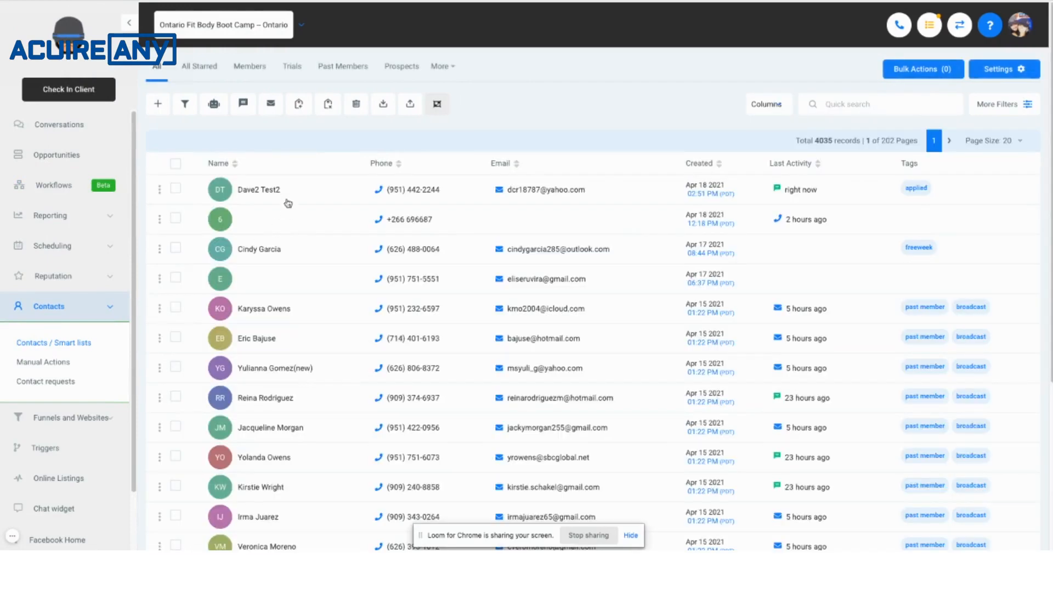
click(255, 190)
scroll(254, 219, down, 5)
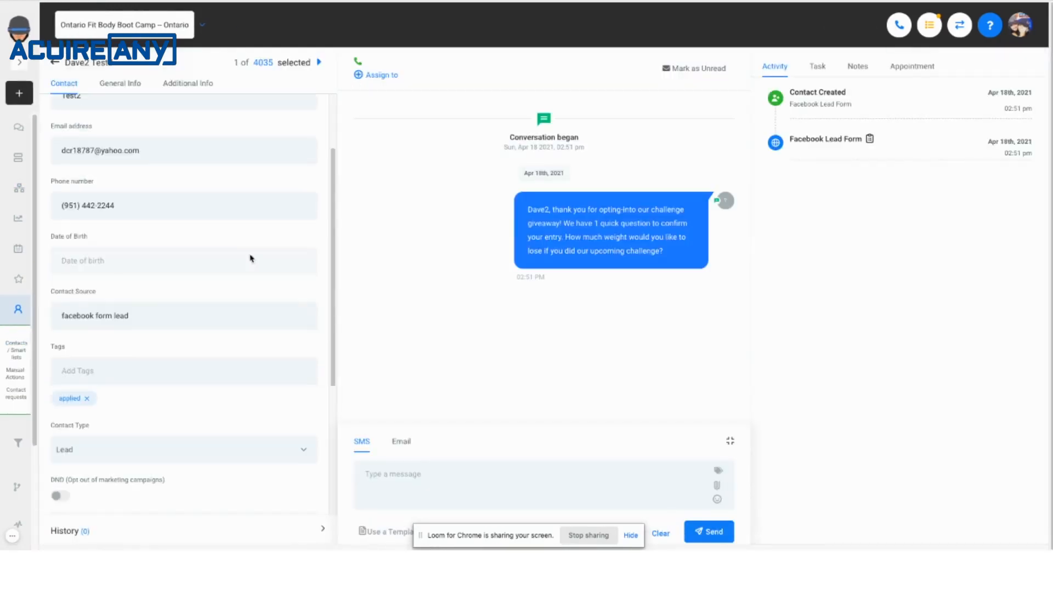
scroll(252, 259, up, 5)
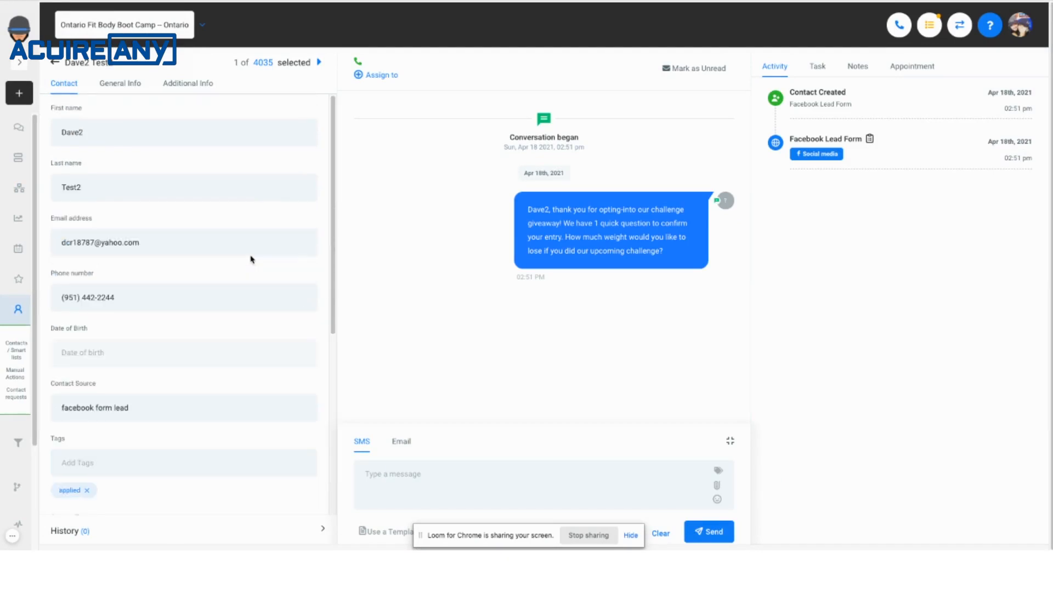
scroll(251, 256, down, 5)
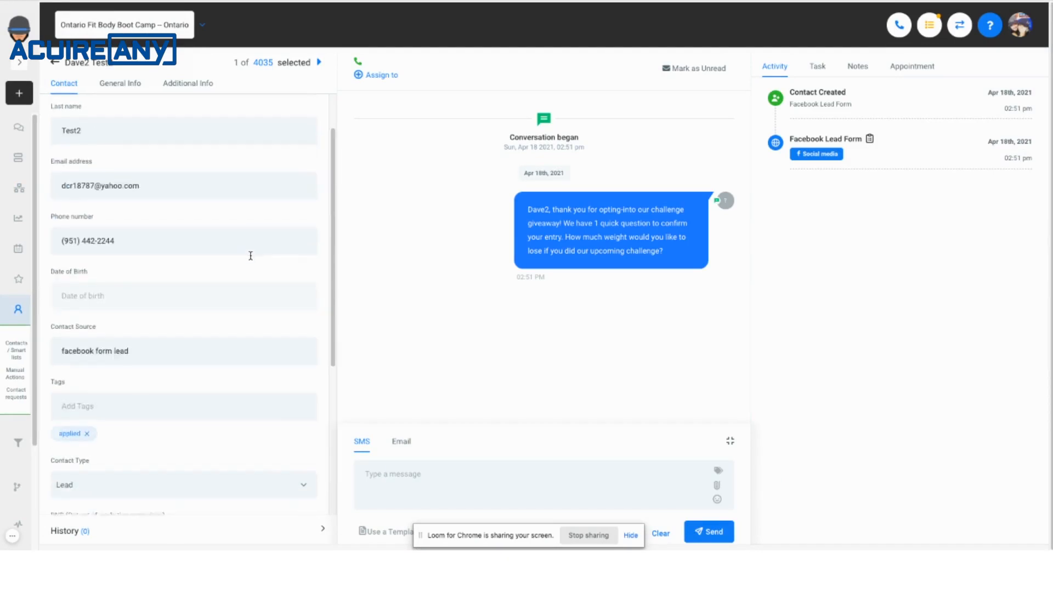
scroll(251, 255, up, 5)
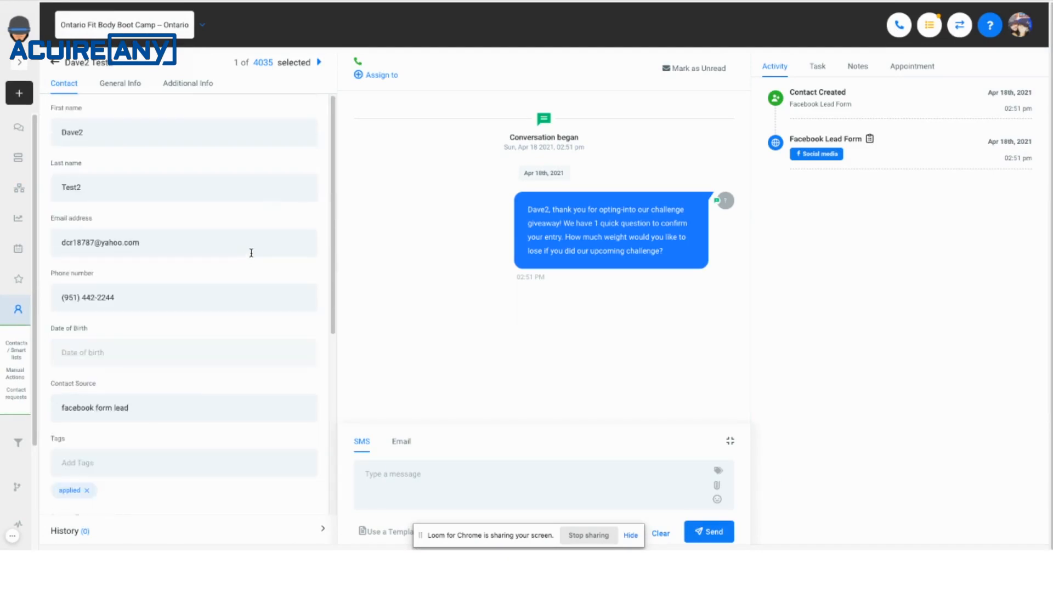